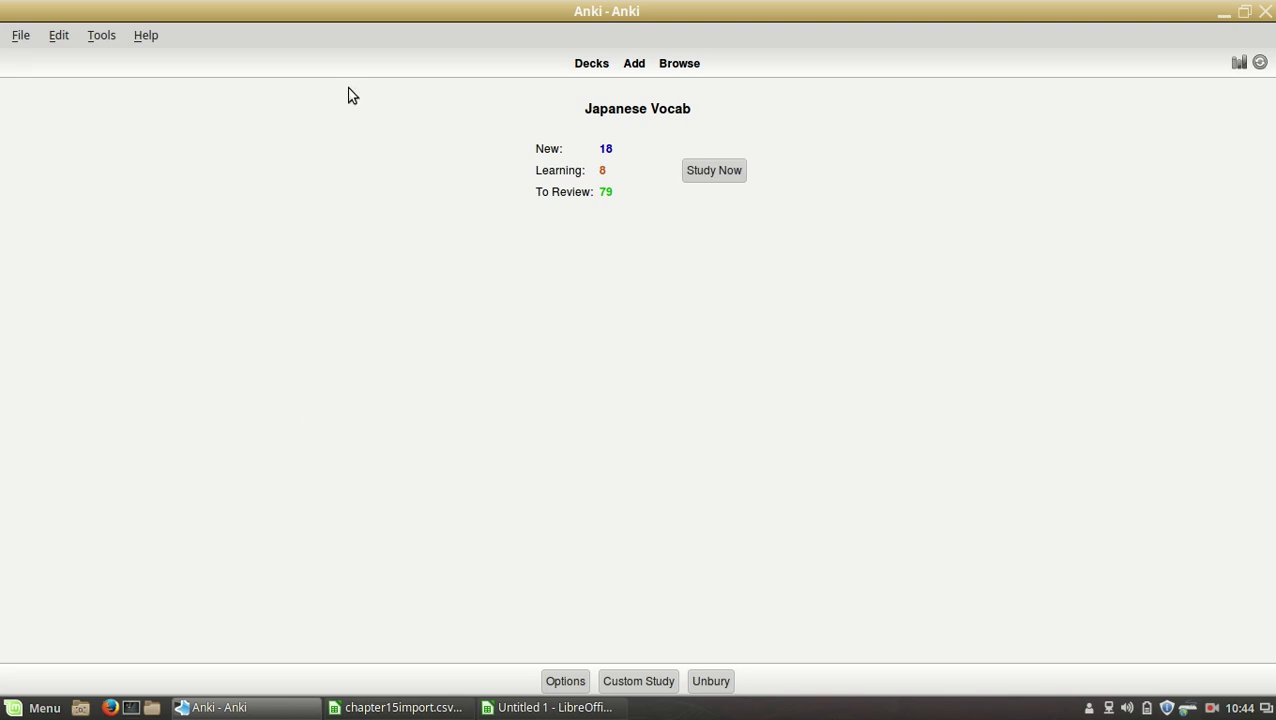
# Step: Look at the Japanese Vocab deck's cards in the browser and at the form for adding single notes, closing both
pyautogui.click(664, 66)
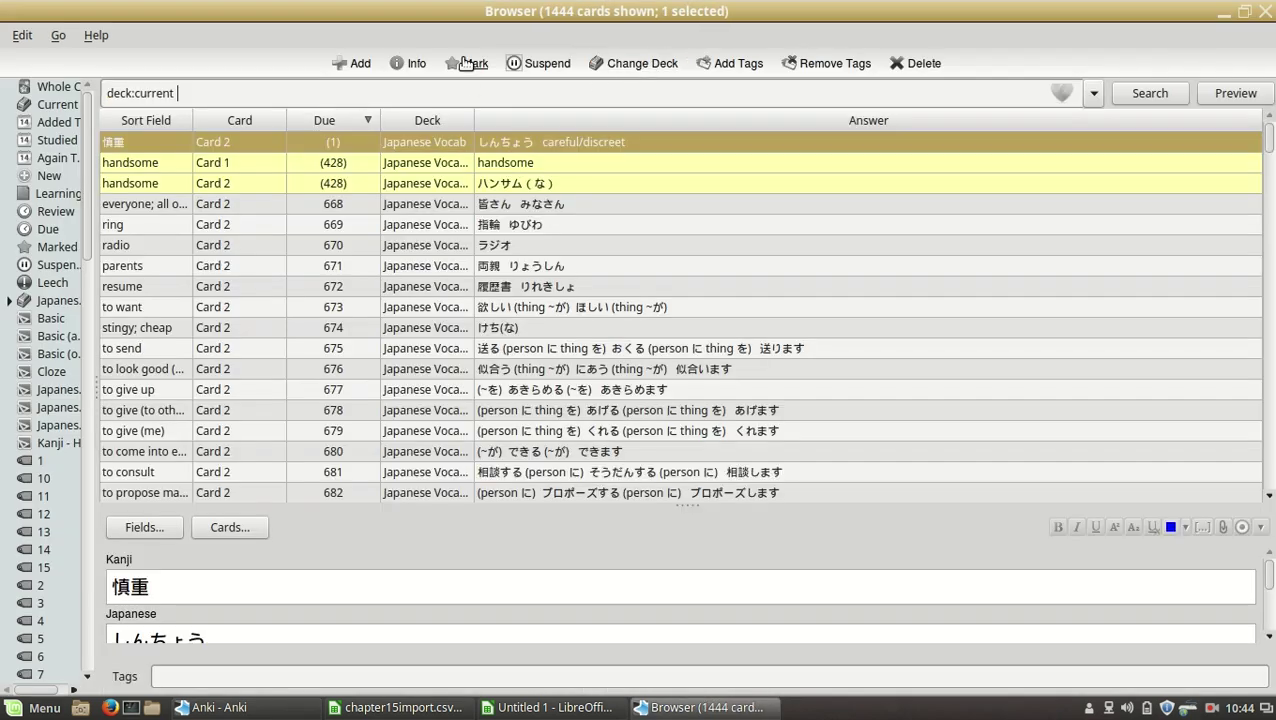
pyautogui.click(357, 63)
pyautogui.moveTo(818, 332); pyautogui.dragTo(822, 300)
pyautogui.click(791, 510)
pyautogui.click(1265, 11)
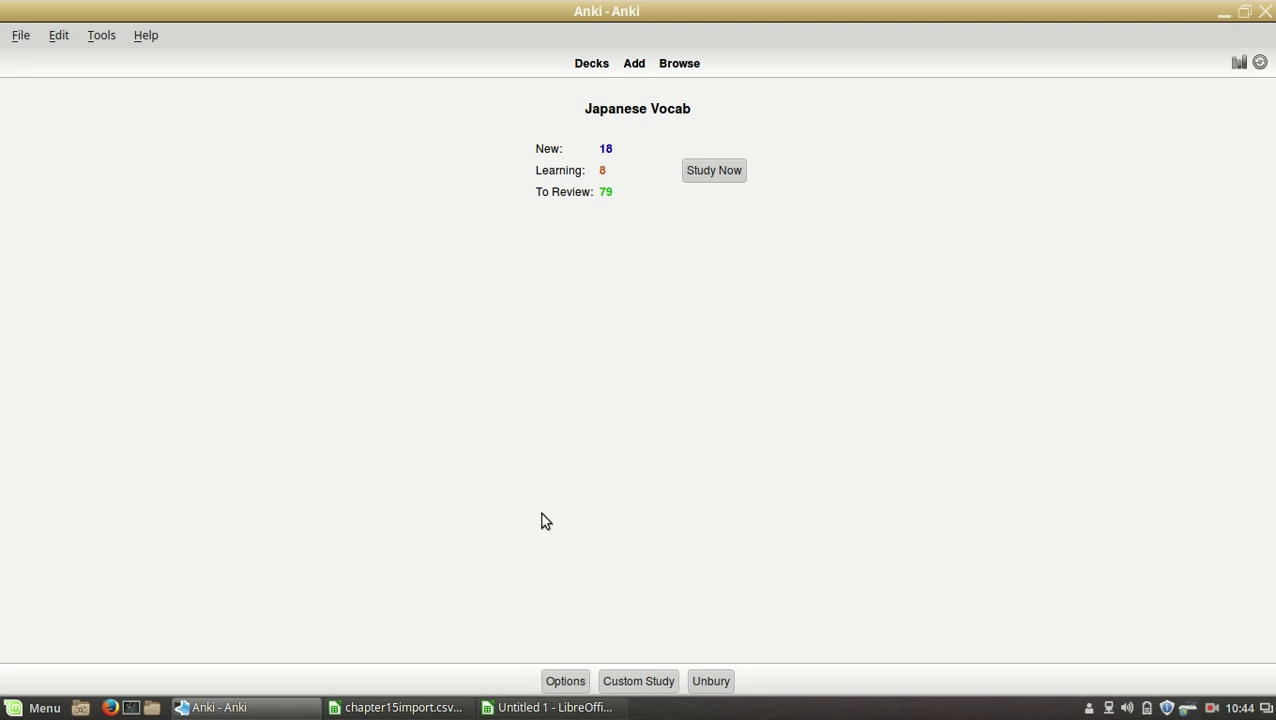
# Step: Switch to the blank Untitled 1 spreadsheet in LibreOffice Calc and select cells A1:K1 for the header row
pyautogui.click(584, 707)
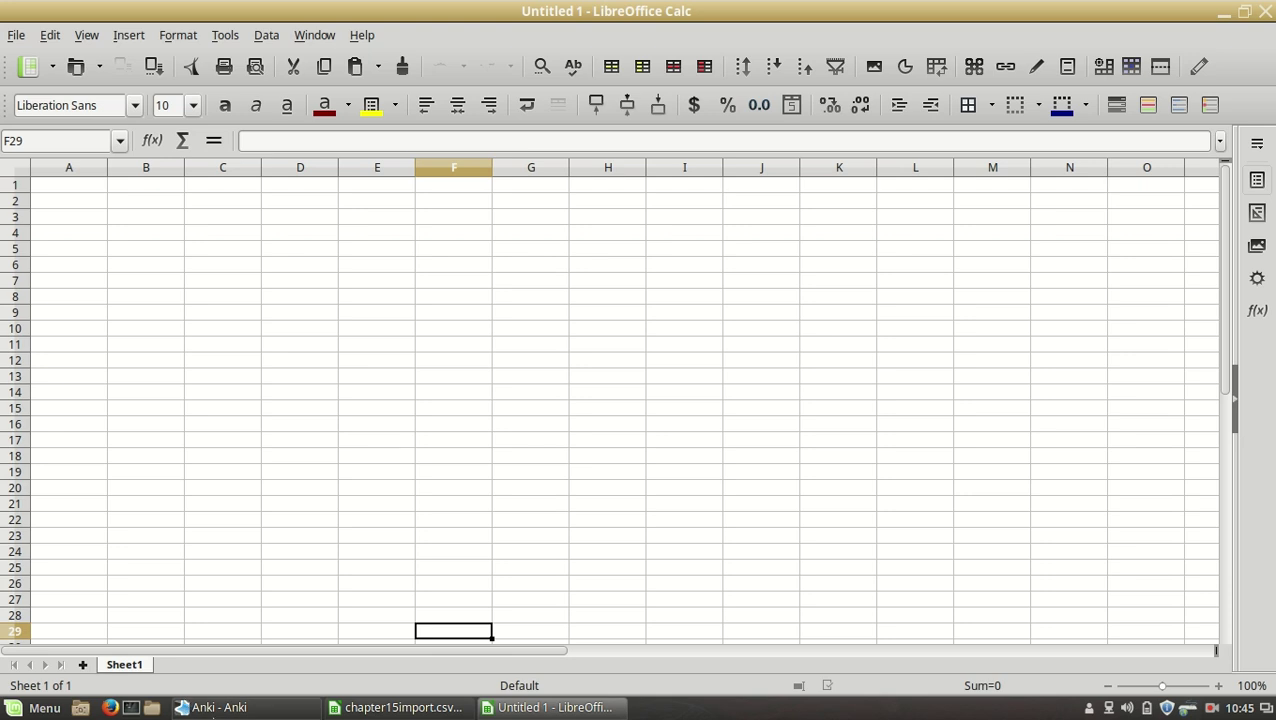
pyautogui.click(226, 704)
pyautogui.click(555, 707)
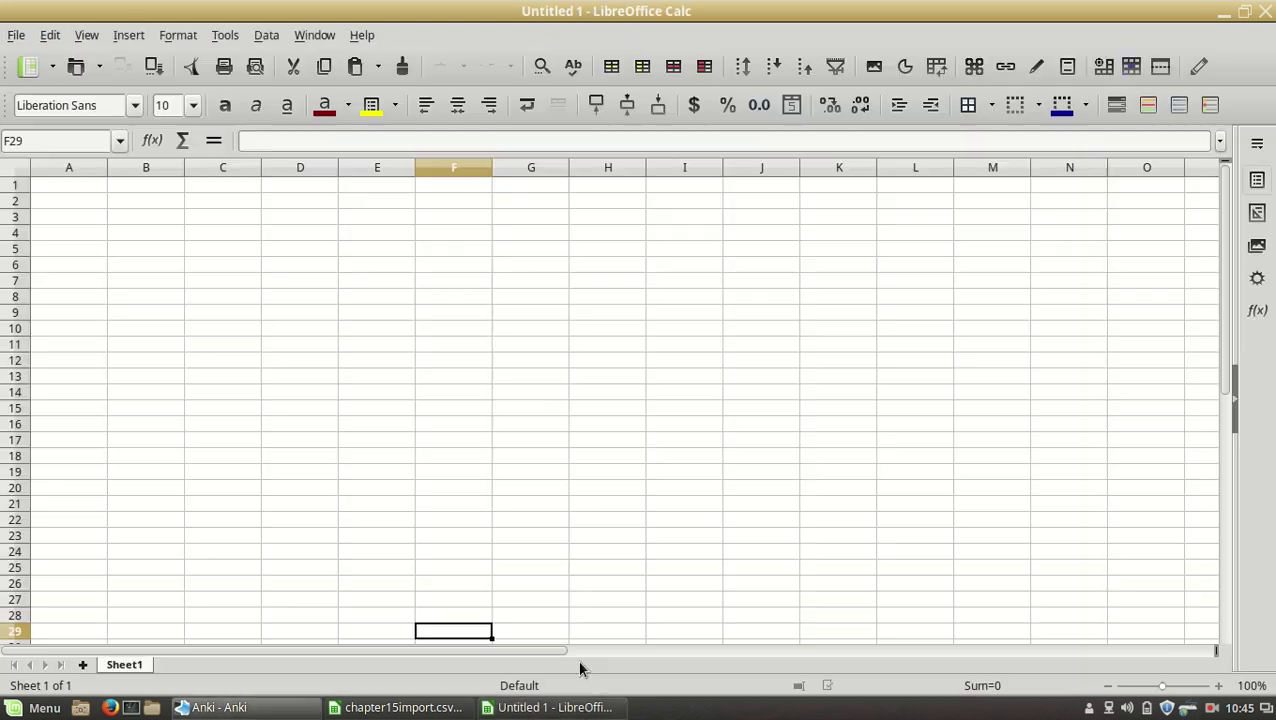
pyautogui.moveTo(76, 190); pyautogui.dragTo(906, 176)
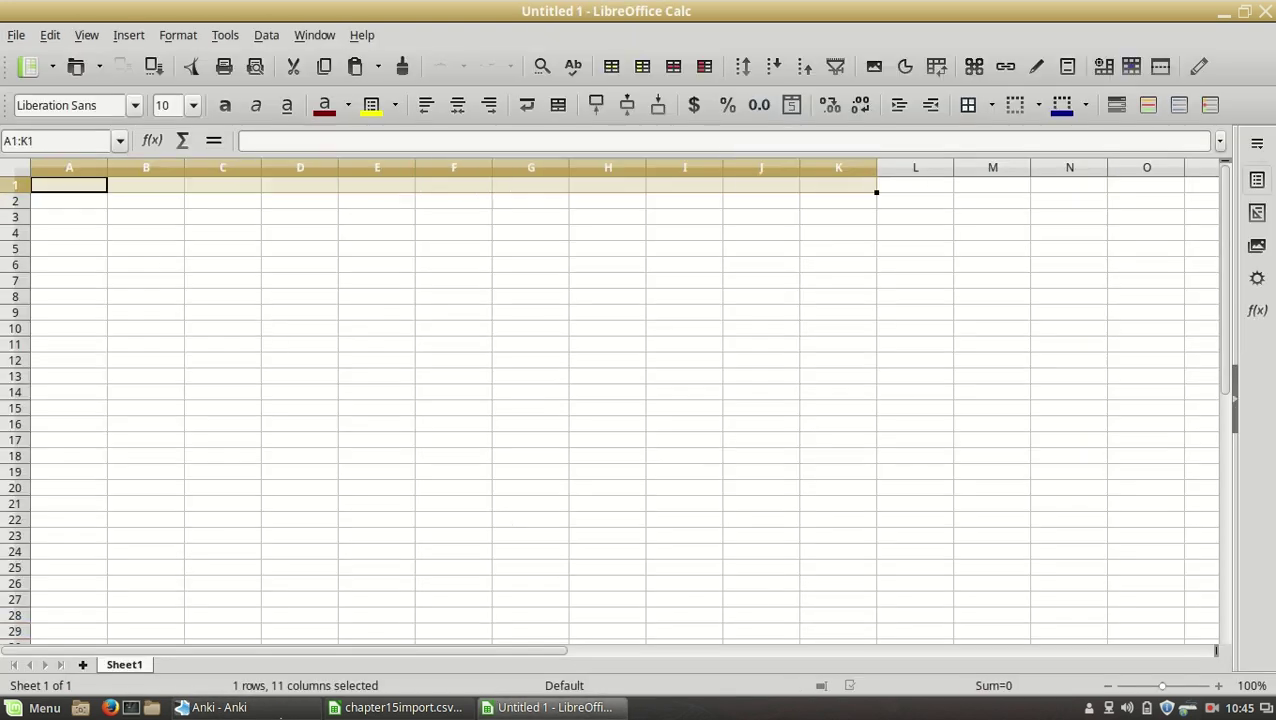
# Step: Switch to Anki and review the names and order of the fields in the Japanese Basic (and reverse card) note type
pyautogui.click(308, 704)
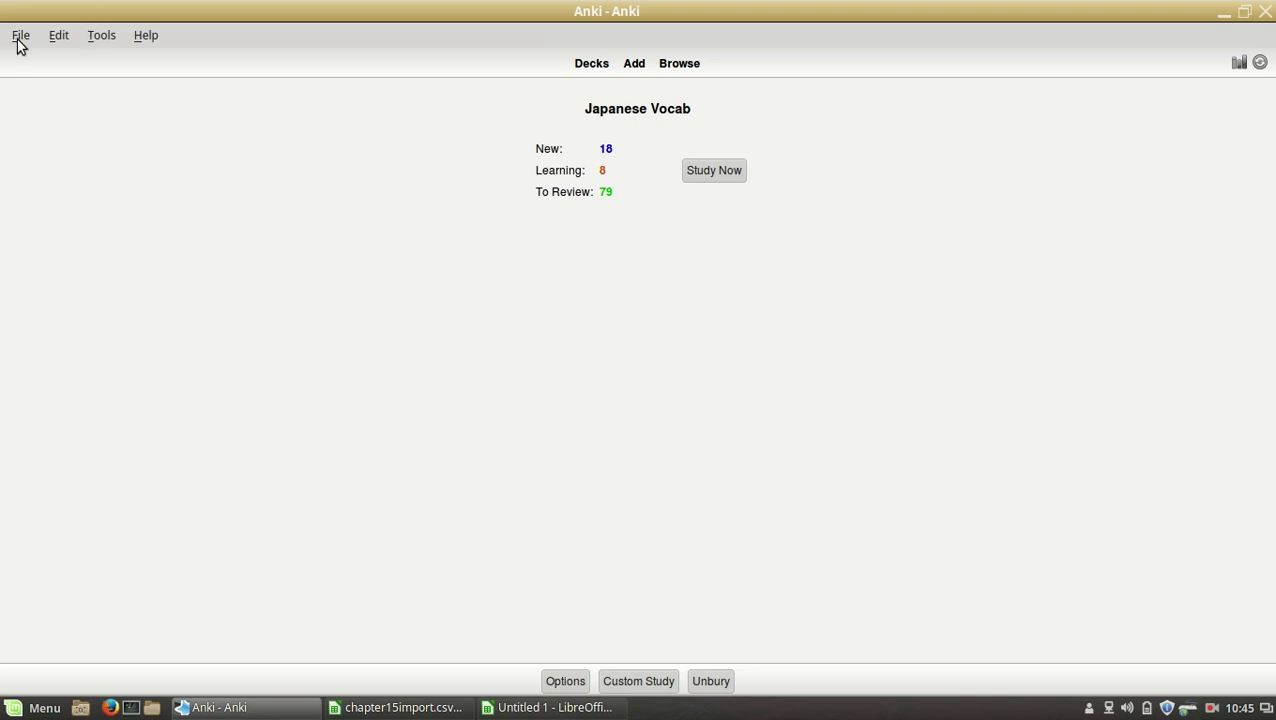
pyautogui.click(101, 35)
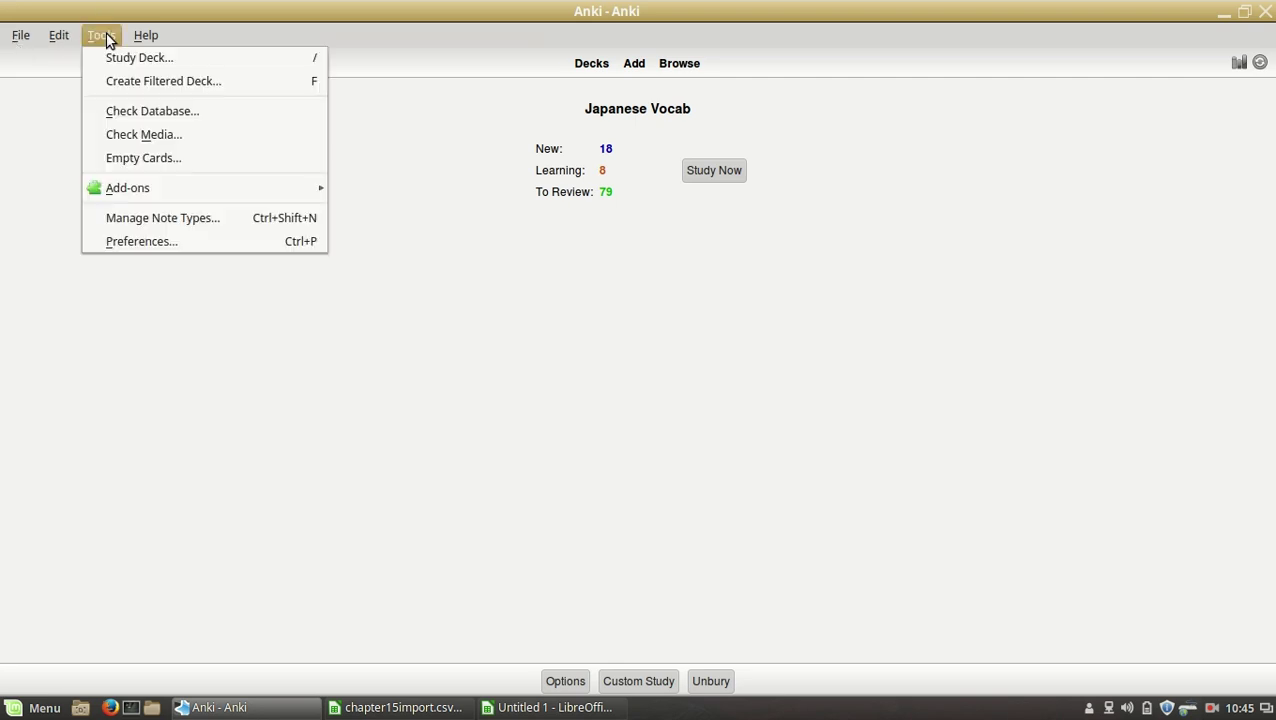
pyautogui.click(193, 218)
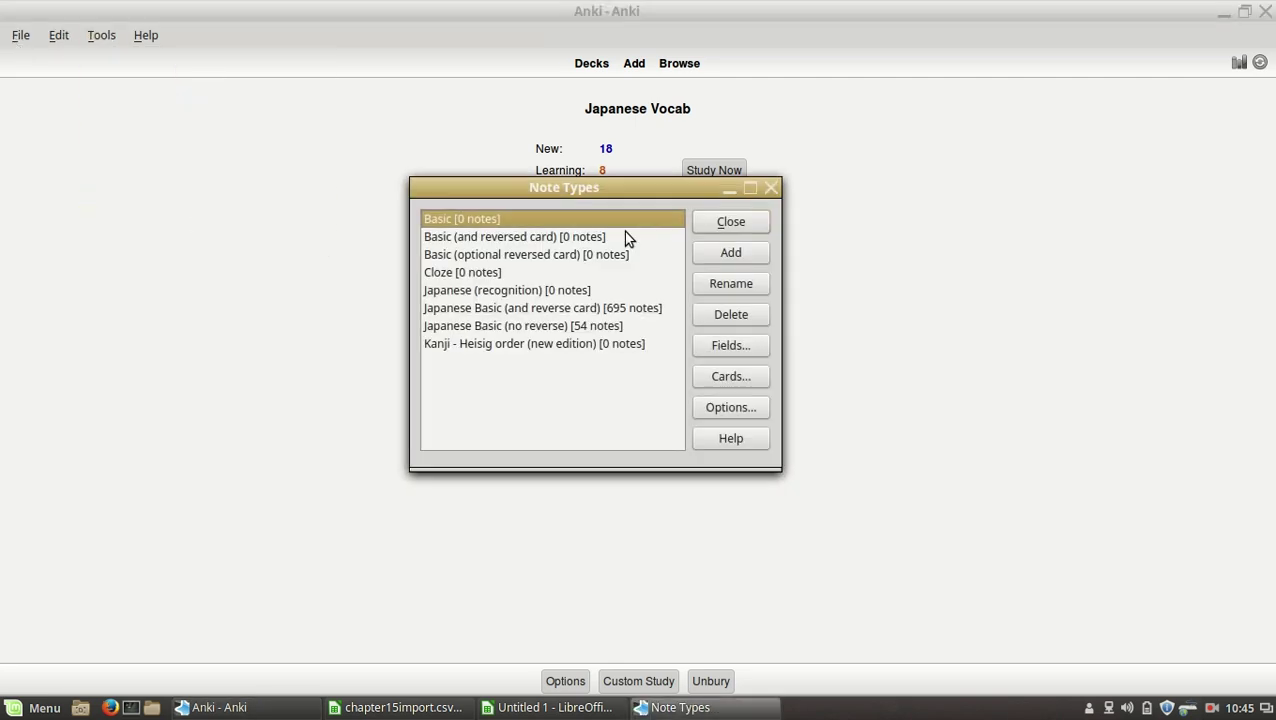
pyautogui.click(592, 325)
pyautogui.click(590, 310)
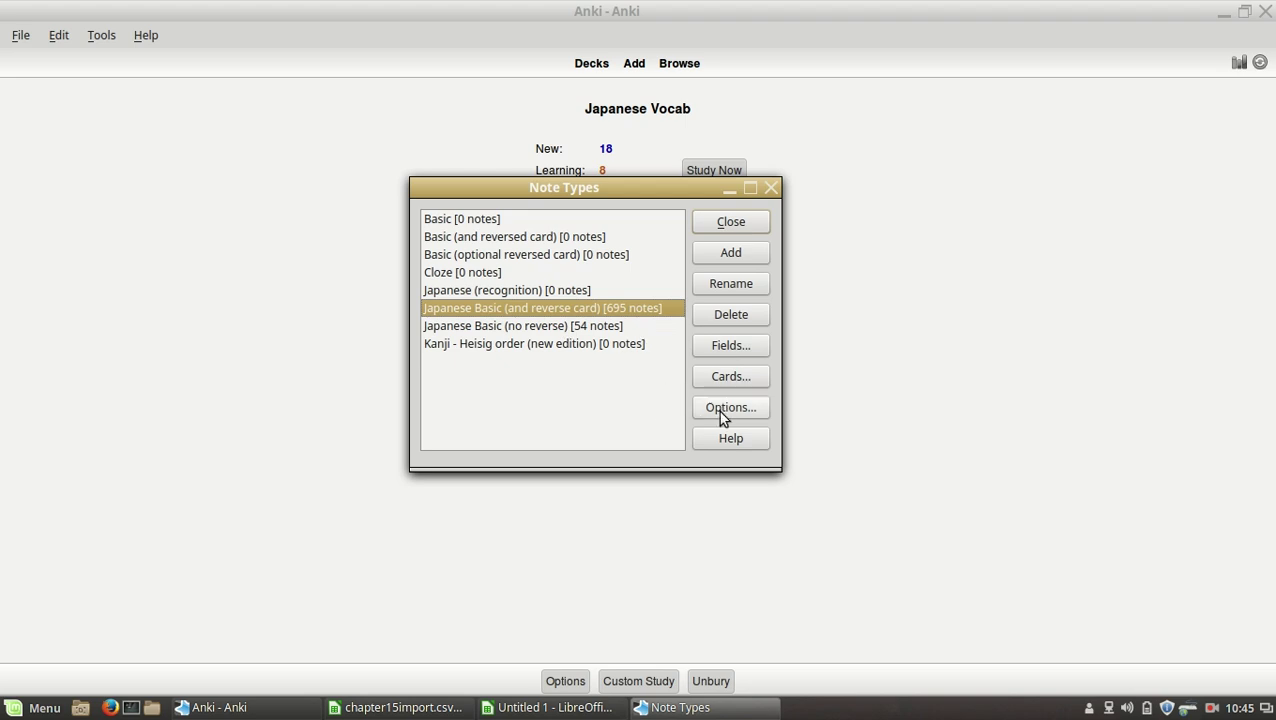
pyautogui.click(744, 350)
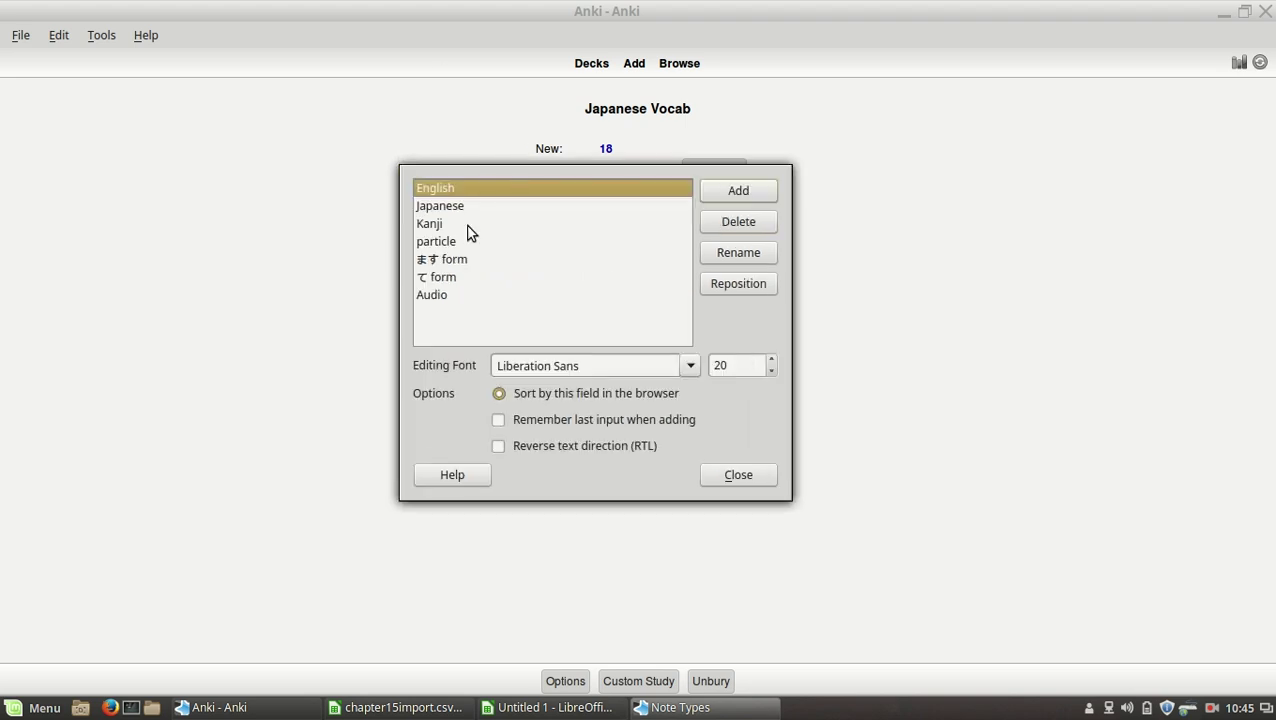
pyautogui.click(462, 290)
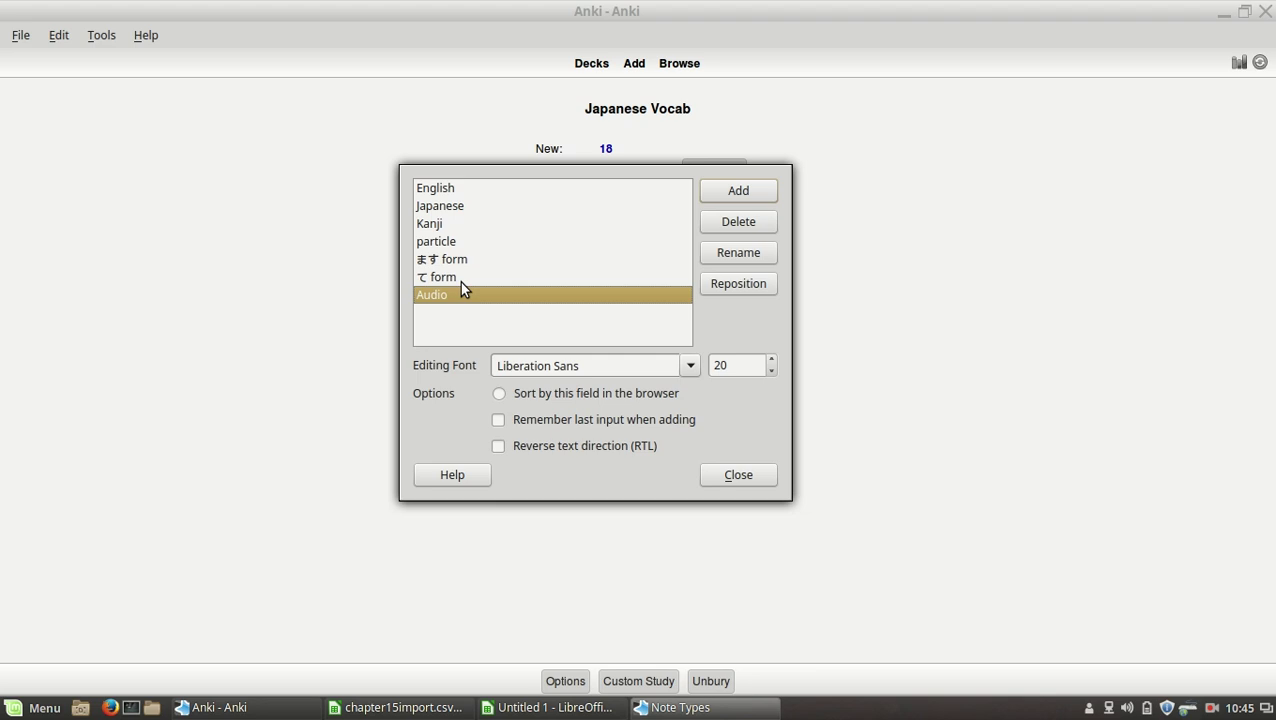
pyautogui.click(460, 191)
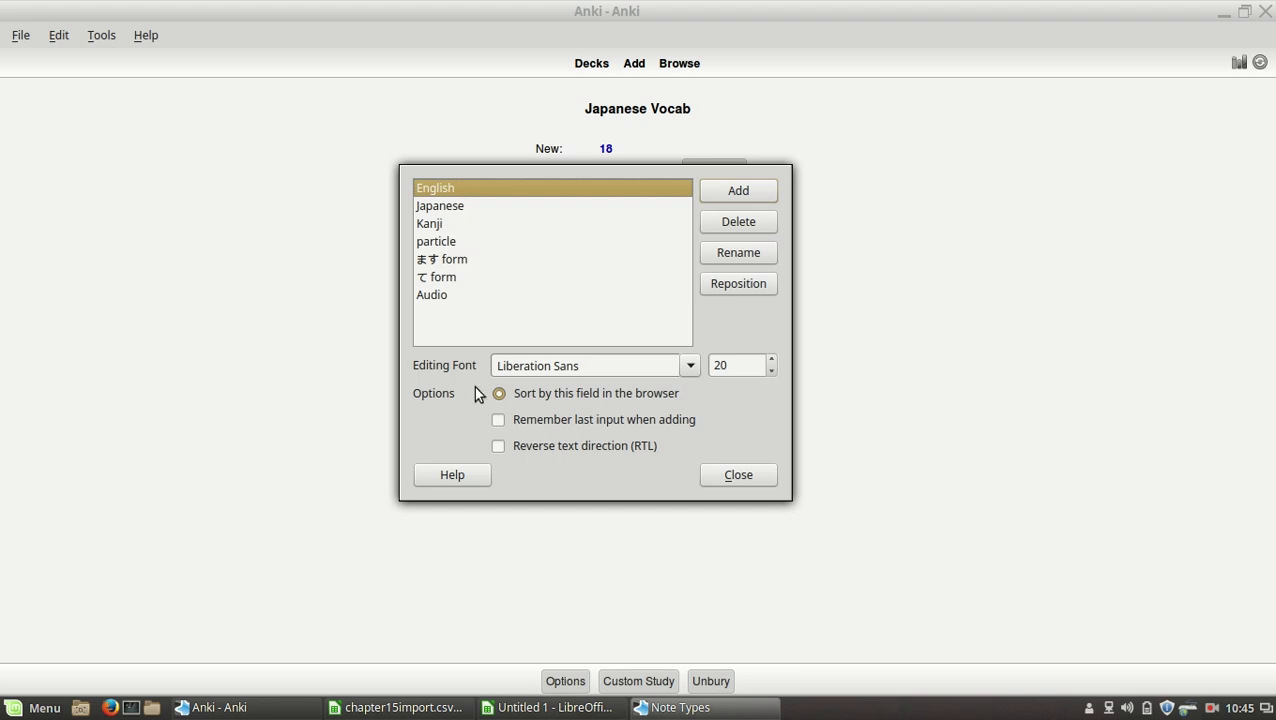
# Step: Return to the Untitled 1 spreadsheet and enter the headers English, Japanese, Kanji and particle in cells A1 to D1
pyautogui.click(535, 712)
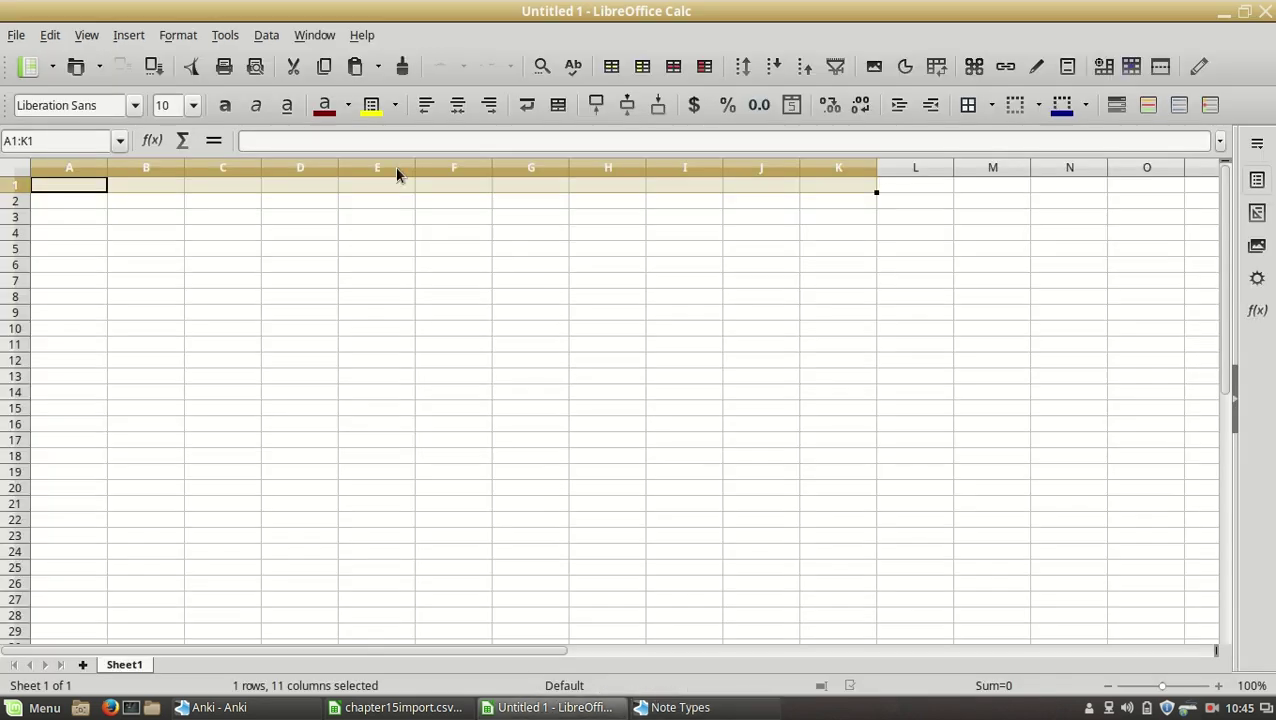
pyautogui.write('English')
pyautogui.press('Tab')
pyautogui.write('Japanese')
pyautogui.press('Tab')
pyautogui.write('Kanji')
pyautogui.press('Tab')
pyautogui.write('particle')
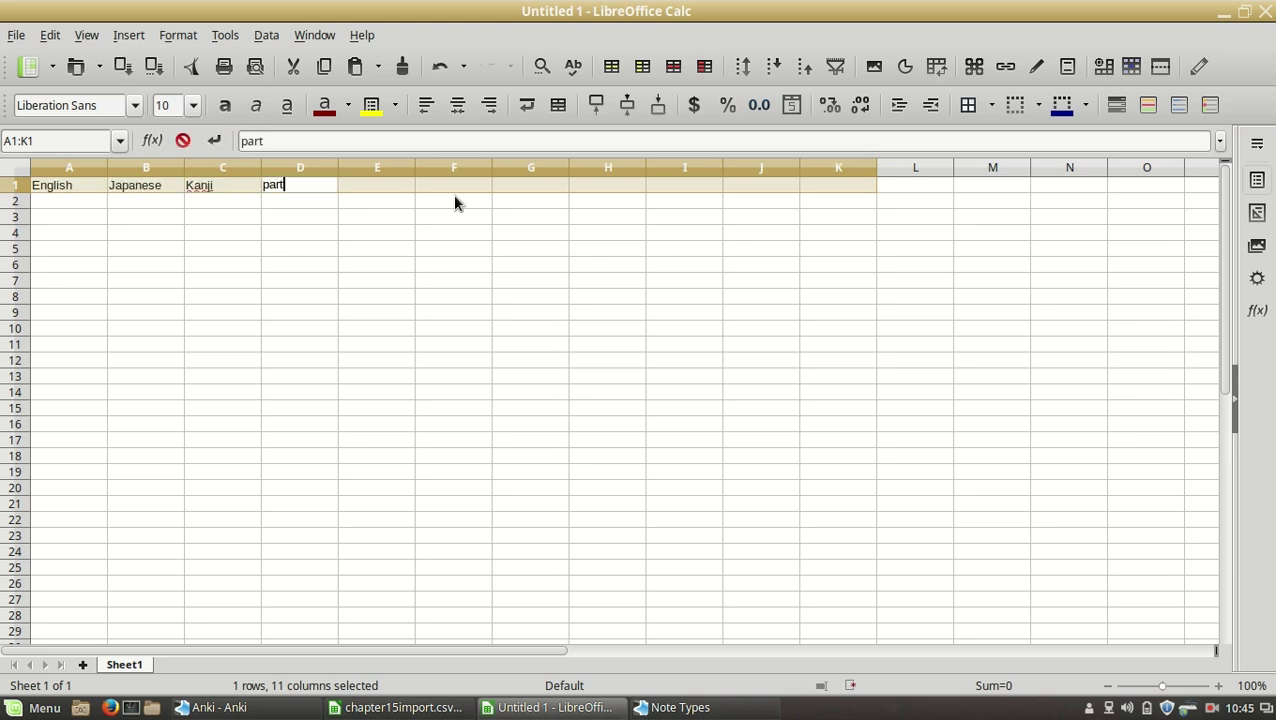
pyautogui.press('Tab')
# Step: Enter the headers masu, te and audio in cells E1 to G1
pyautogui.write('te')
pyautogui.press('BackSpace')
pyautogui.press('BackSpace')
pyautogui.write('masute')
pyautogui.press('BackSpace')
pyautogui.press('BackSpace')
pyautogui.press('Tab')
pyautogui.write('te')
pyautogui.press('Tab')
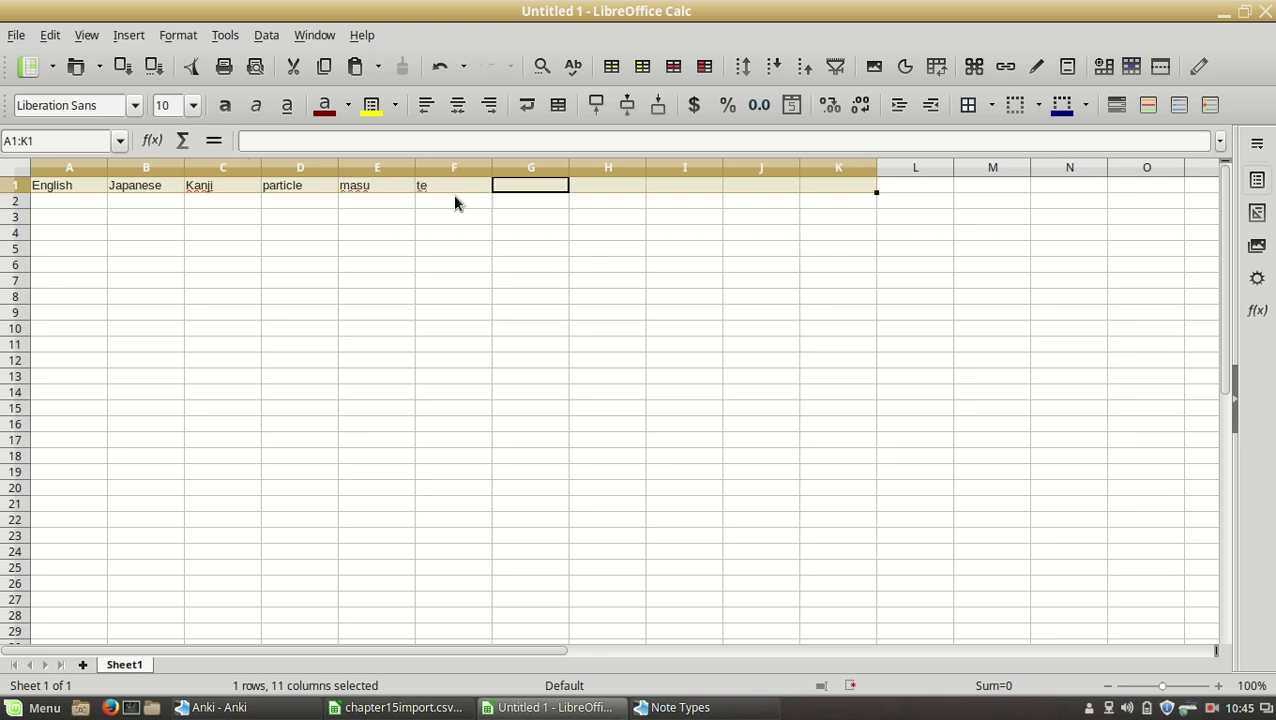
pyautogui.write('audio')
pyautogui.press('Tab')
pyautogui.hotkey('alt', 'Tab')
pyautogui.hotkey('alt', 'Tab')
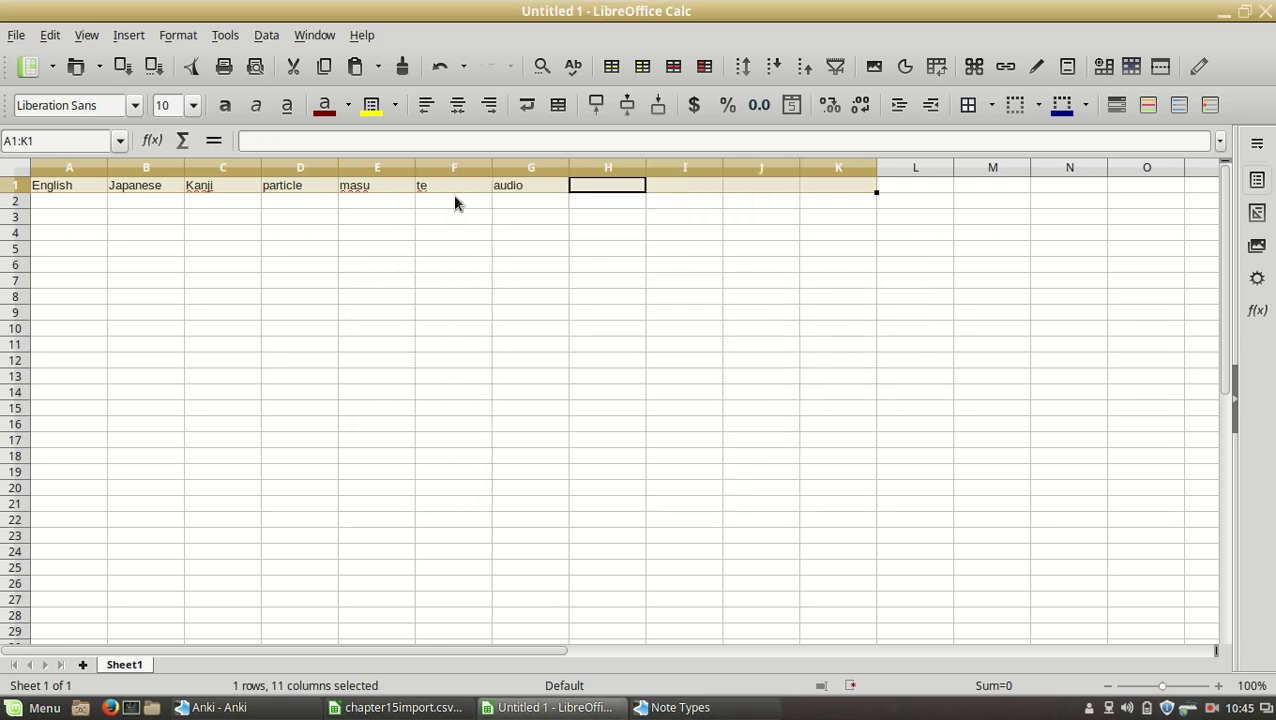
# Step: Add a final header, tag, in cell H1 after the audio column
pyautogui.click(729, 264)
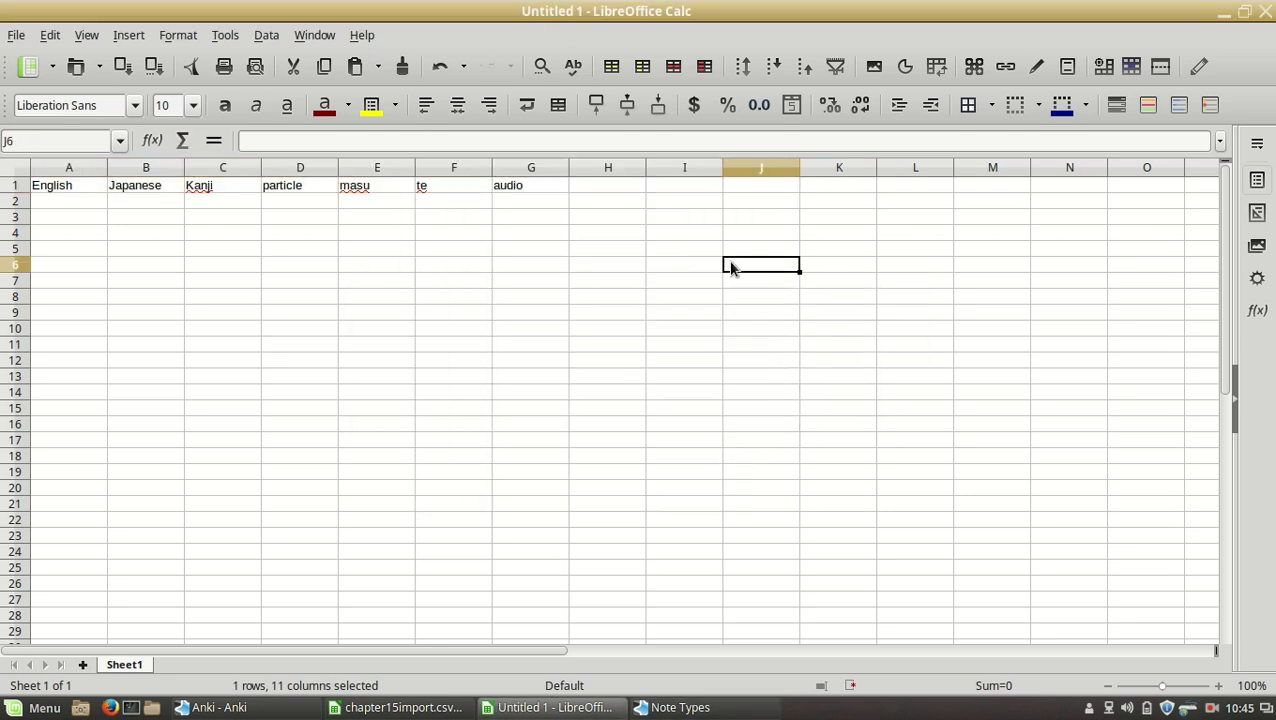
pyautogui.click(633, 187)
pyautogui.write('tag')
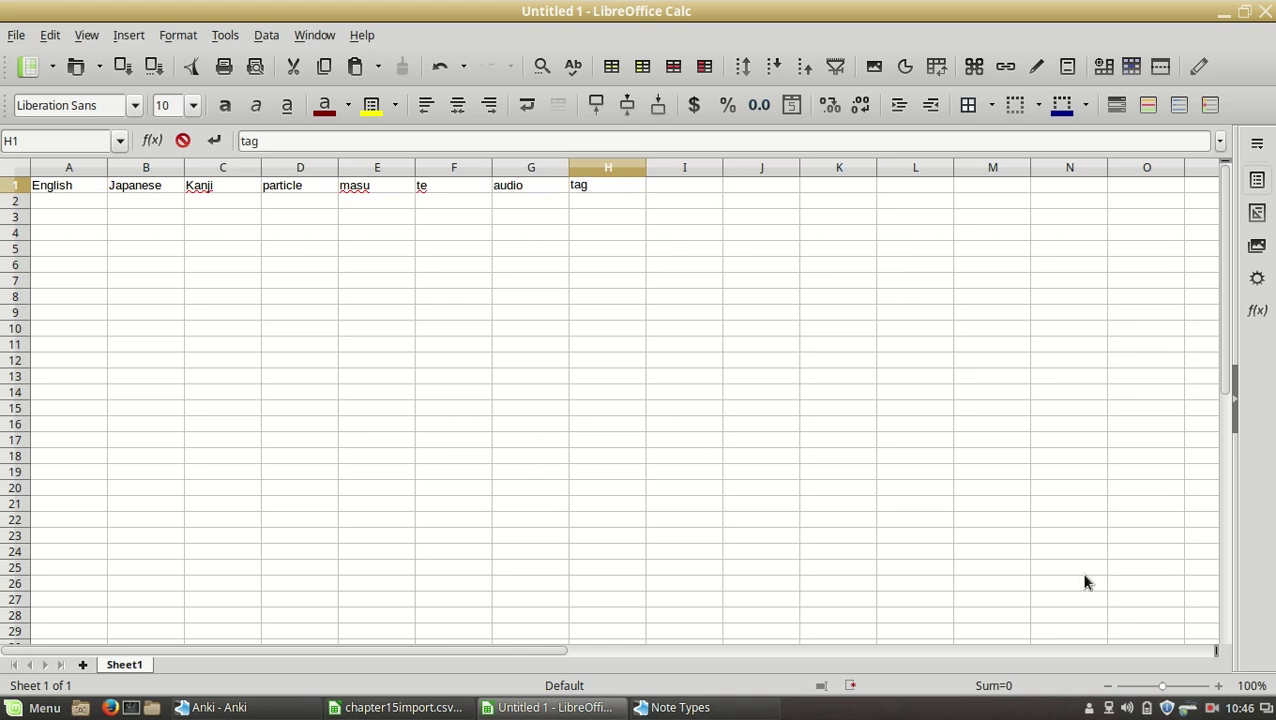
pyautogui.click(300, 376)
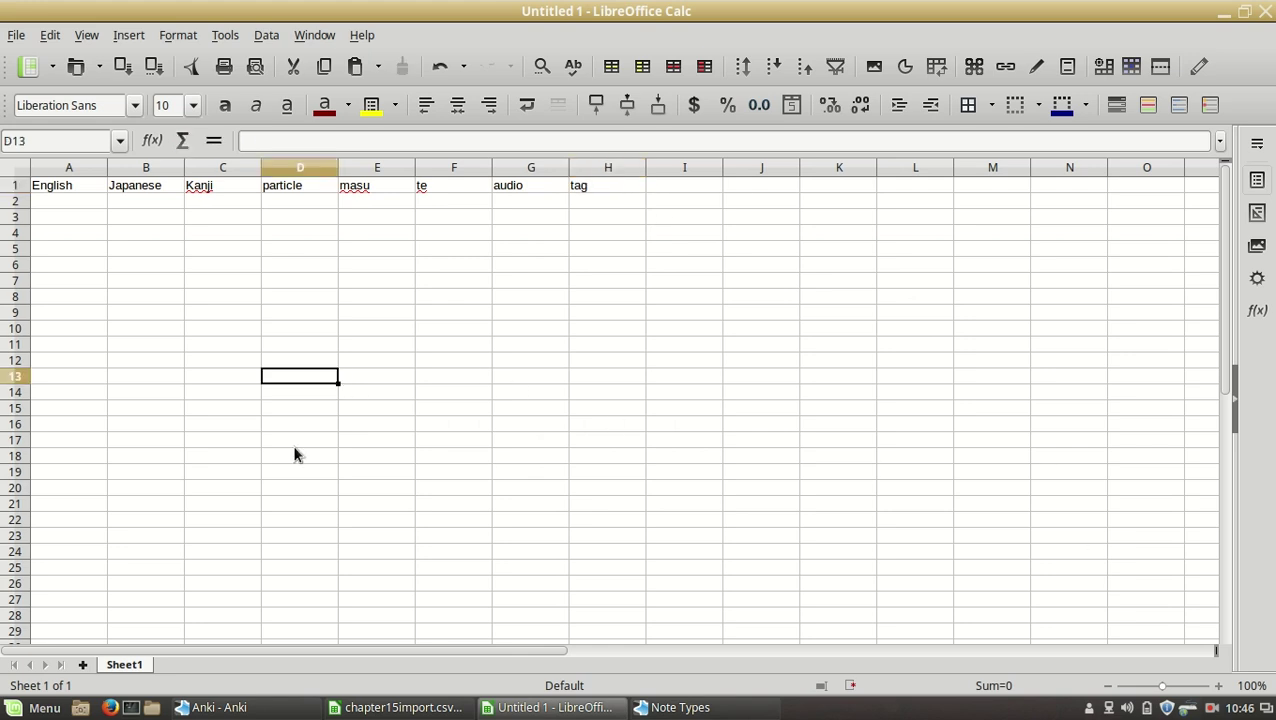
# Step: Enter Internet as the first English vocabulary entry in cell A2
pyautogui.click(104, 205)
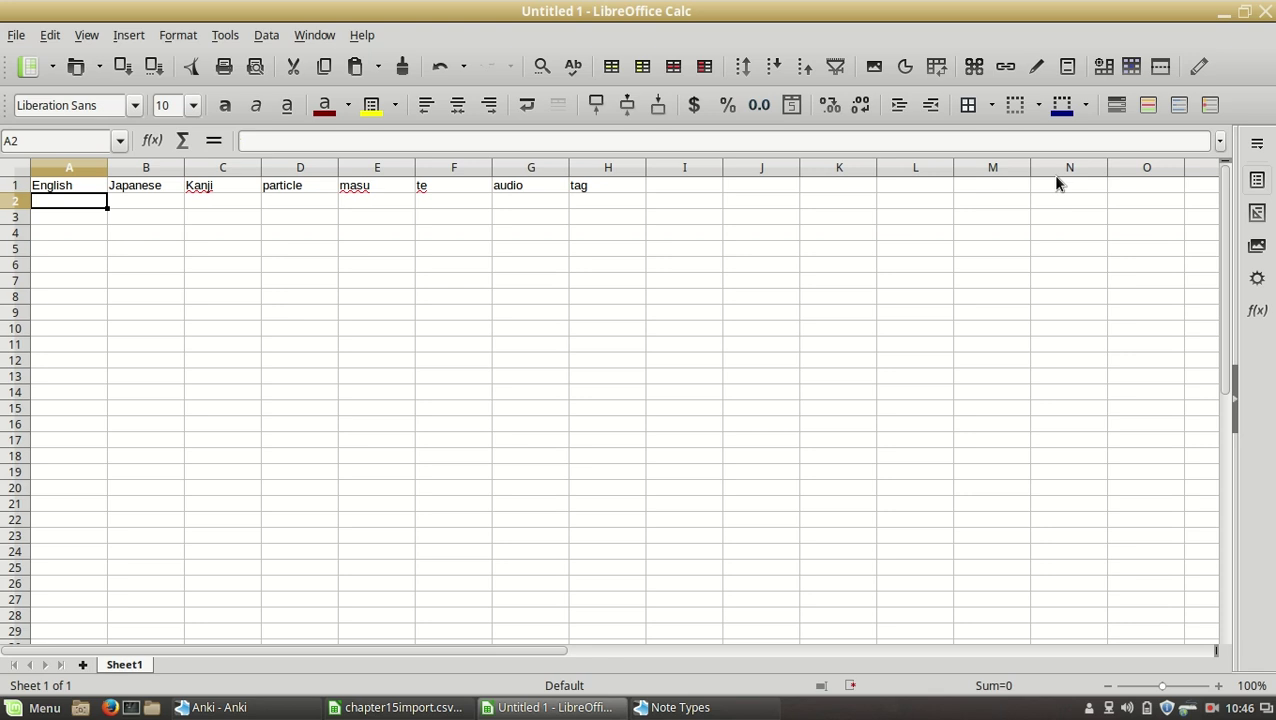
pyautogui.write('Internet')
pyautogui.press('Tab')
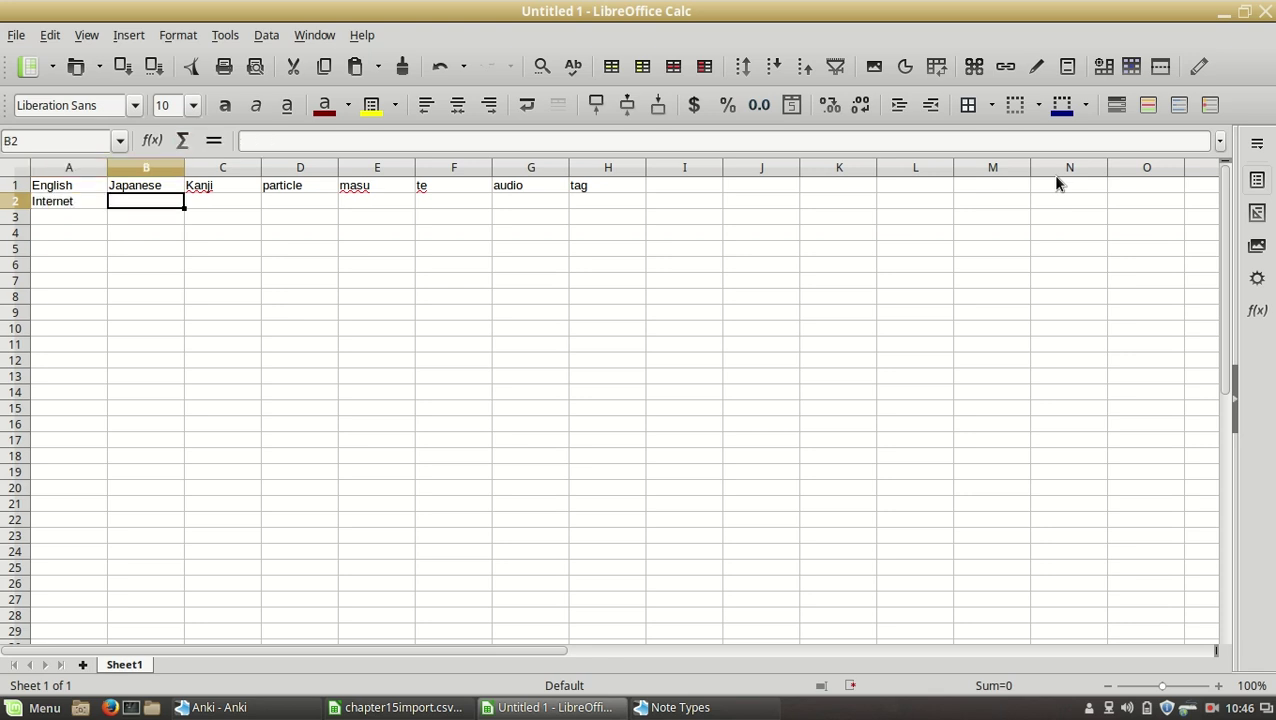
# Step: Enter the katakana word インターネット in cell B2 as the Japanese for Internet
pyautogui.write('いんた')
pyautogui.press('Return')
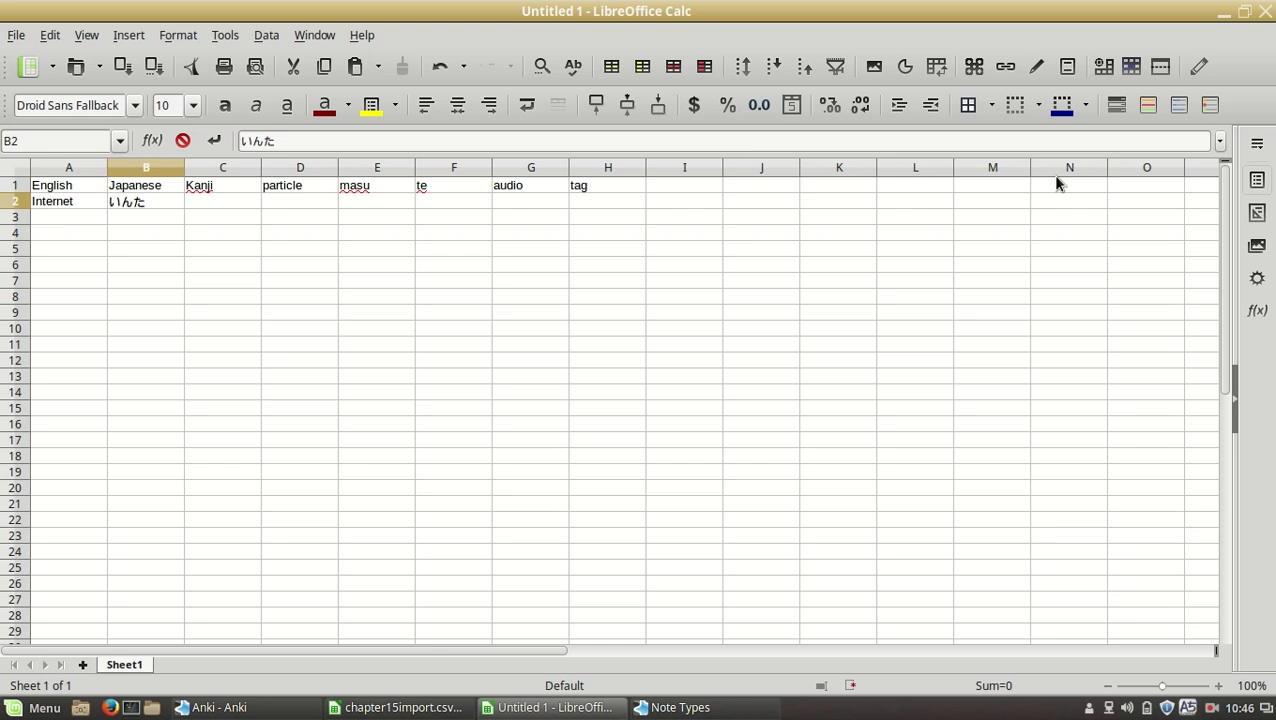
pyautogui.write('ーねと')
pyautogui.press('space')
pyautogui.press('Escape')
pyautogui.press('BackSpace')
pyautogui.press('BackSpace')
pyautogui.press('BackSpace')
pyautogui.write('ーね')
pyautogui.press('BackSpace')
pyautogui.press('BackSpace')
pyautogui.press('BackSpace')
pyautogui.press('BackSpace')
pyautogui.press('BackSpace')
pyautogui.write('いんたね')
pyautogui.press('BackSpace')
pyautogui.write('ーね')
pyautogui.press('BackSpace')
pyautogui.press('BackSpace')
pyautogui.write('ー')
pyautogui.write('ねっと')
pyautogui.press('space')
pyautogui.press('Tab')
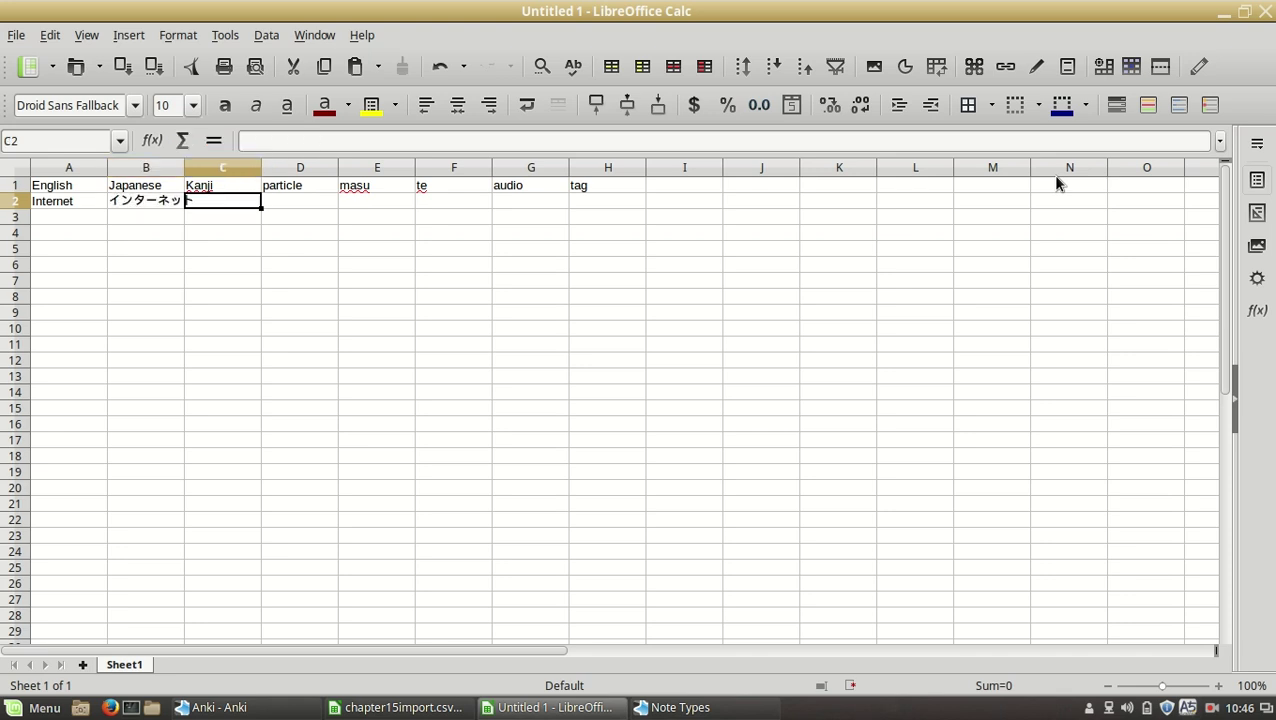
# Step: Enter painting as the second English vocabulary entry in cell A3
pyautogui.press('Return')
pyautogui.press('Right')
pyautogui.press('Right')
pyautogui.press('Right')
pyautogui.press('Left')
pyautogui.press('Left')
pyautogui.press('Left')
pyautogui.press('Left')
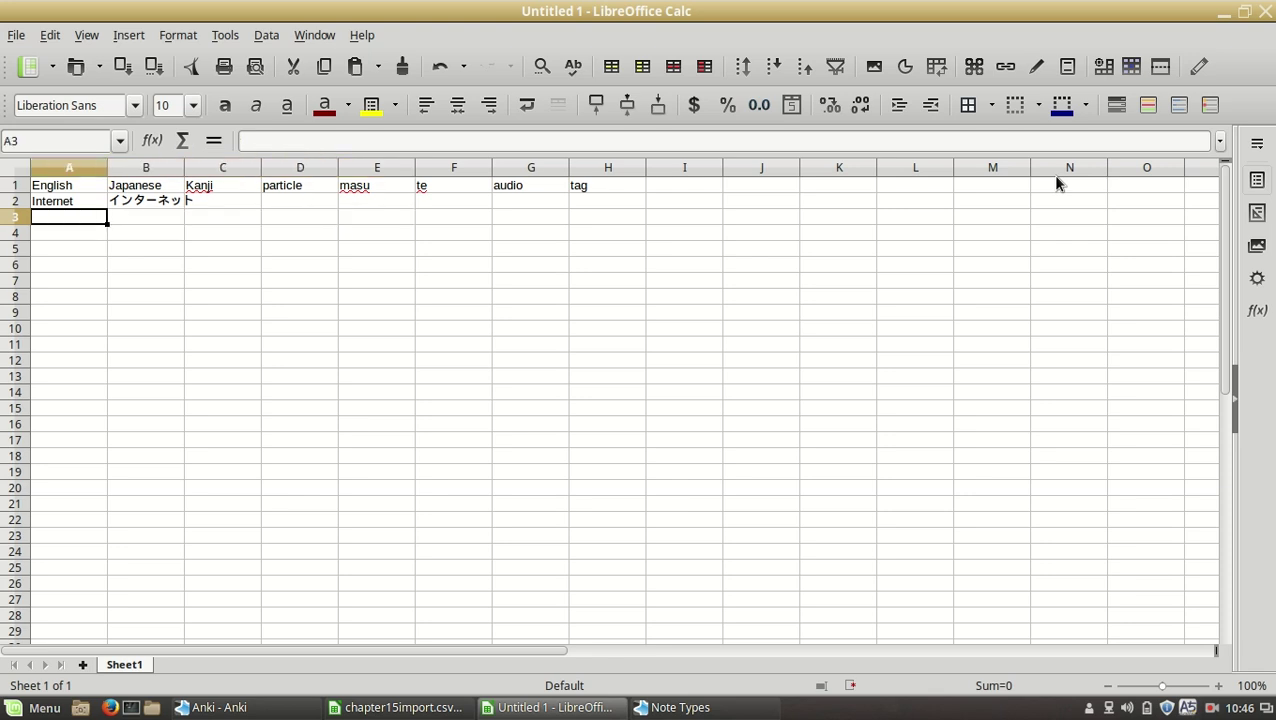
pyautogui.write('a')
pyautogui.press('BackSpace')
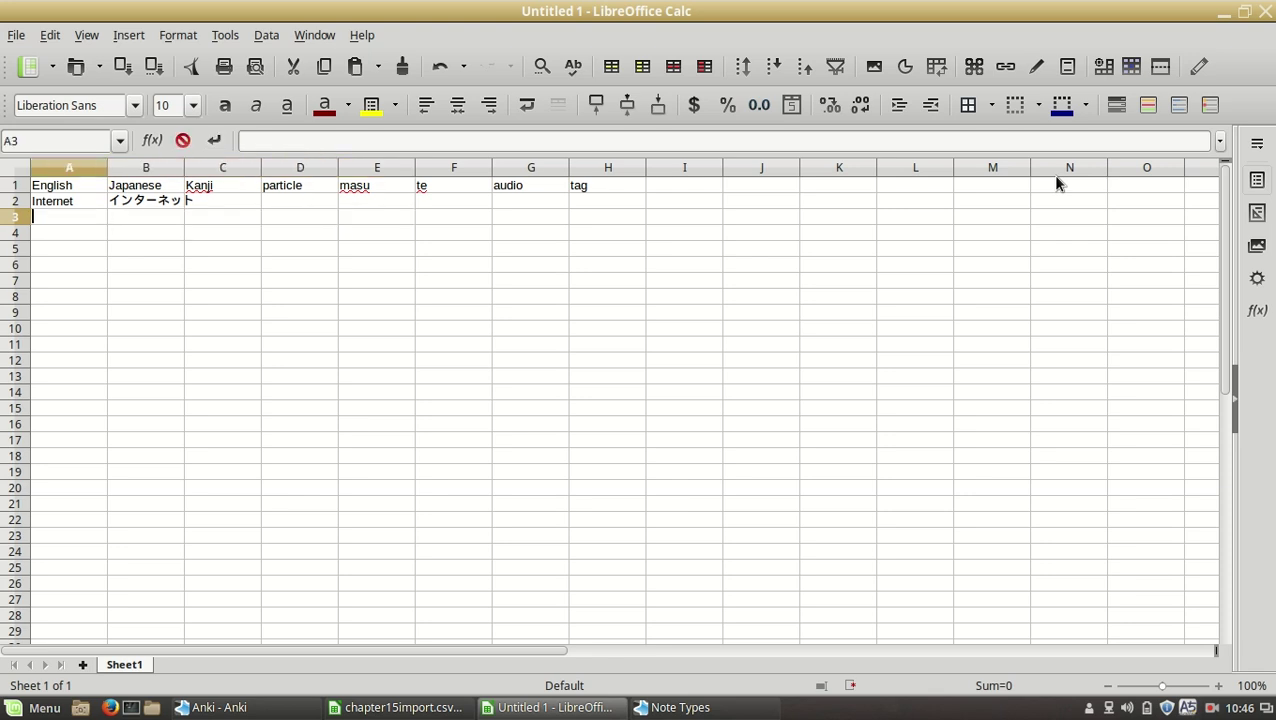
pyautogui.write('painting')
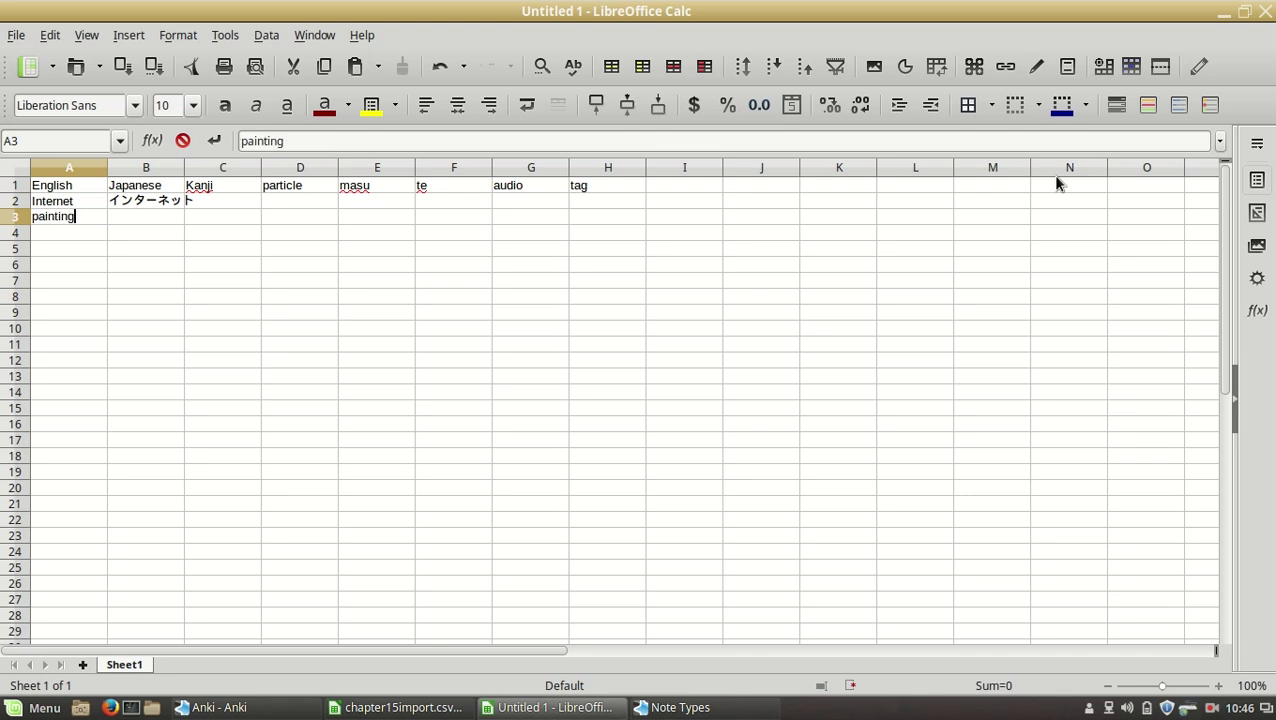
pyautogui.press('Tab')
# Step: Fill in the painting row with the reading え in cell B3 and the kanji 絵 in cell C3
pyautogui.write('え')
pyautogui.press('Return')
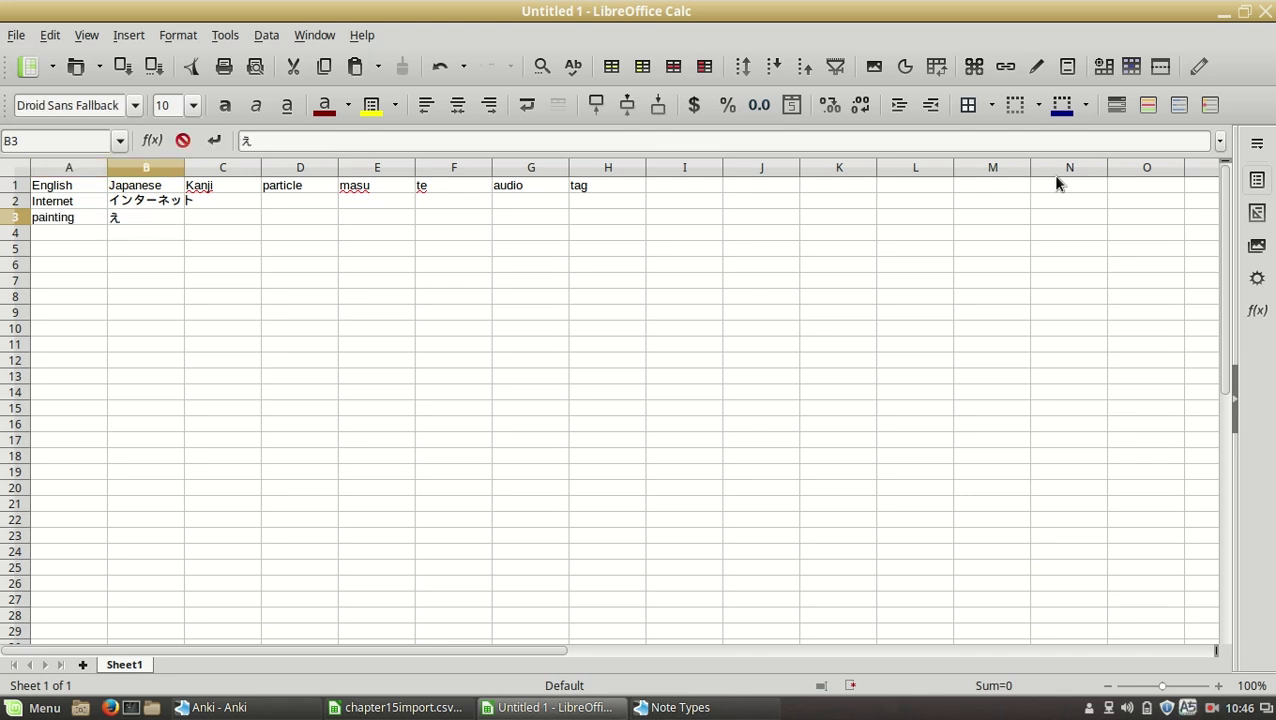
pyautogui.press('Tab')
pyautogui.write('え')
pyautogui.press('space')
pyautogui.press('Return')
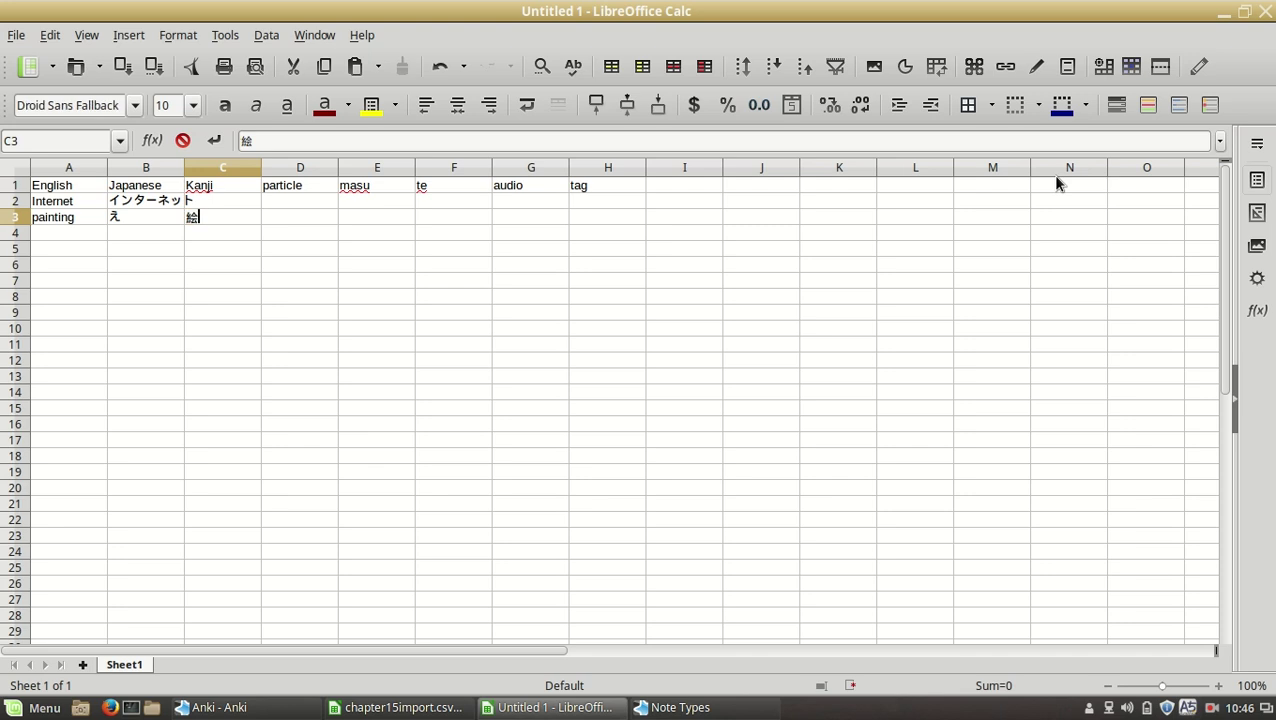
pyautogui.press('Return')
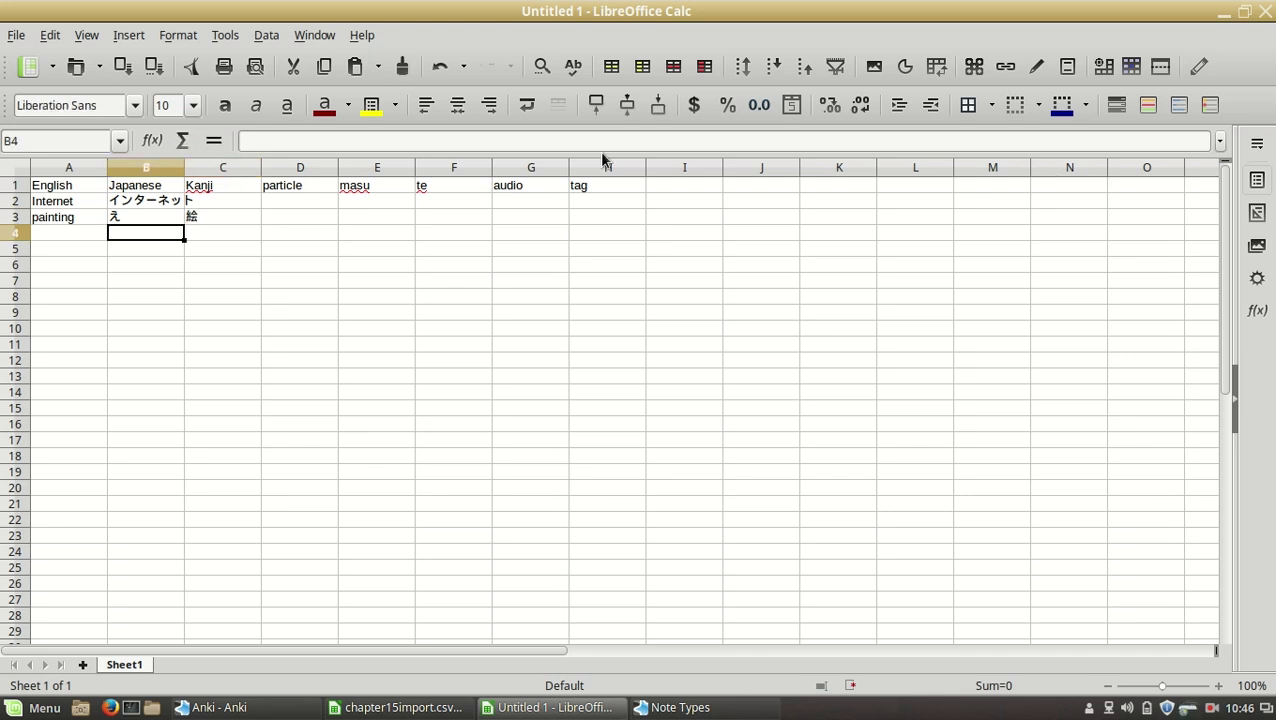
pyautogui.moveTo(336, 222); pyautogui.dragTo(465, 330)
pyautogui.moveTo(295, 185); pyautogui.dragTo(567, 250)
pyautogui.click(653, 315)
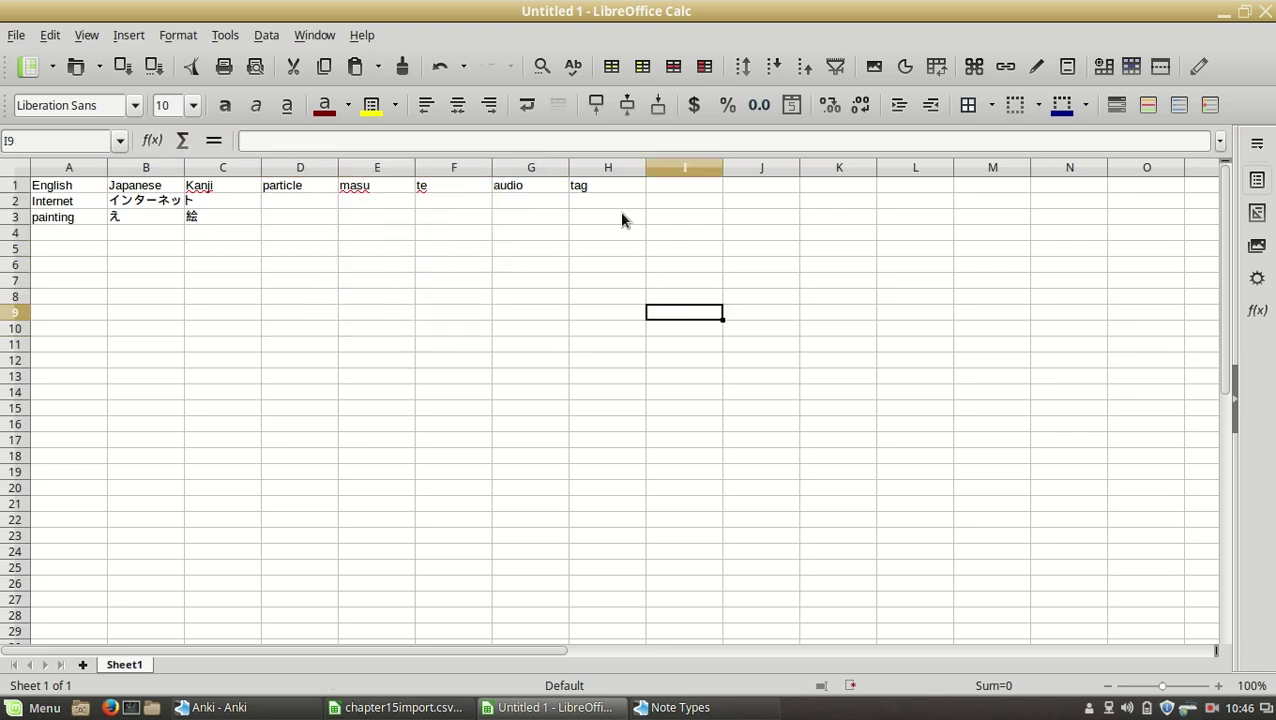
# Step: Enter 15 as the tag for the Internet row in cell H2
pyautogui.click(605, 202)
pyautogui.write('15')
pyautogui.press('Return')
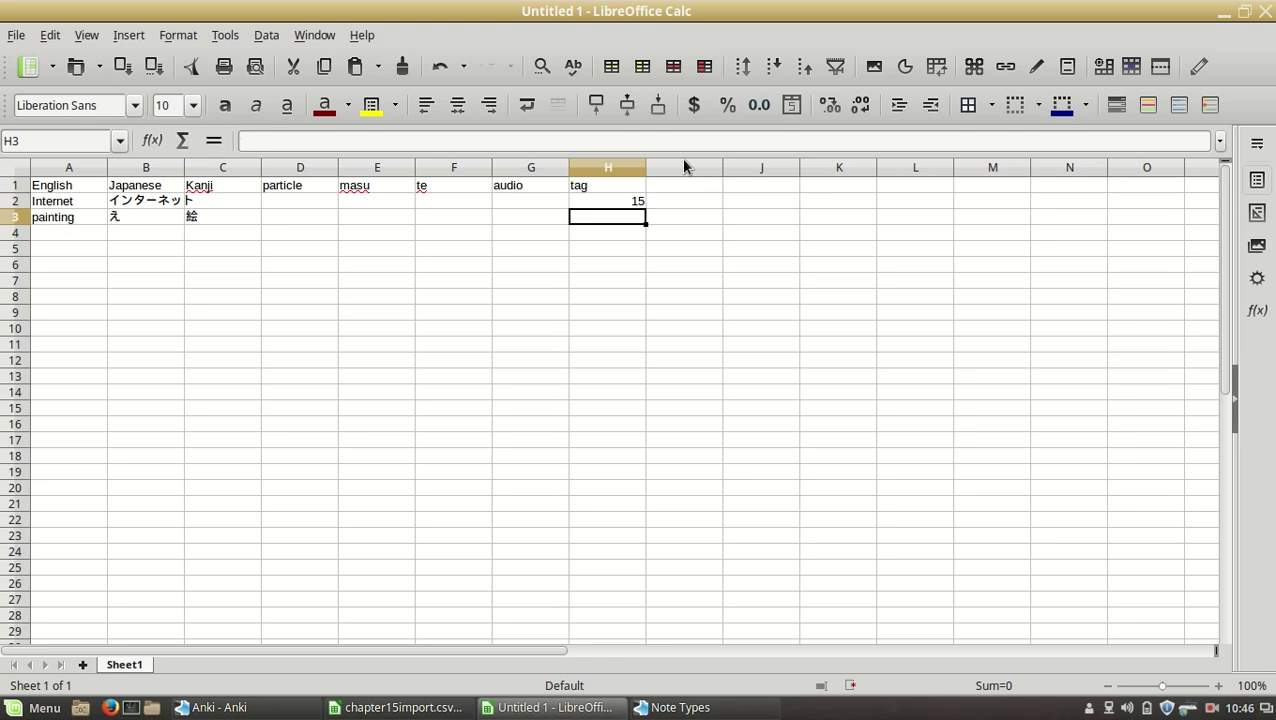
# Step: Copy the tag 15 from cell H2 into cell H3 for the painting row, undoing the stray paste in H4
pyautogui.click(597, 203)
pyautogui.hotkey('ctrl', 'c')
pyautogui.click(612, 228)
pyautogui.hotkey('ctrl', 'v')
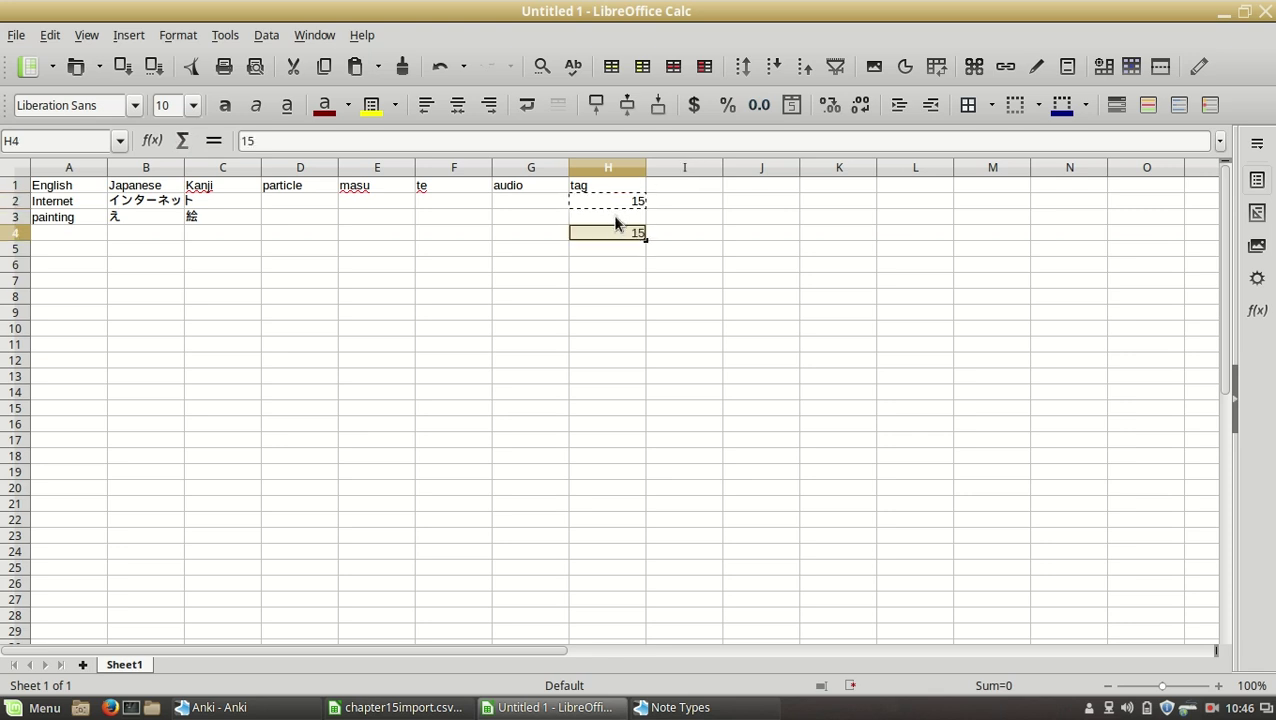
pyautogui.hotkey('ctrl', 'z')
pyautogui.press('Up')
pyautogui.press('Up')
pyautogui.press('Down')
pyautogui.hotkey('ctrl', 'v')
pyautogui.press('Left')
pyautogui.press('Left')
pyautogui.press('Left')
pyautogui.press('Left')
pyautogui.press('Left')
pyautogui.press('Left')
pyautogui.press('Left')
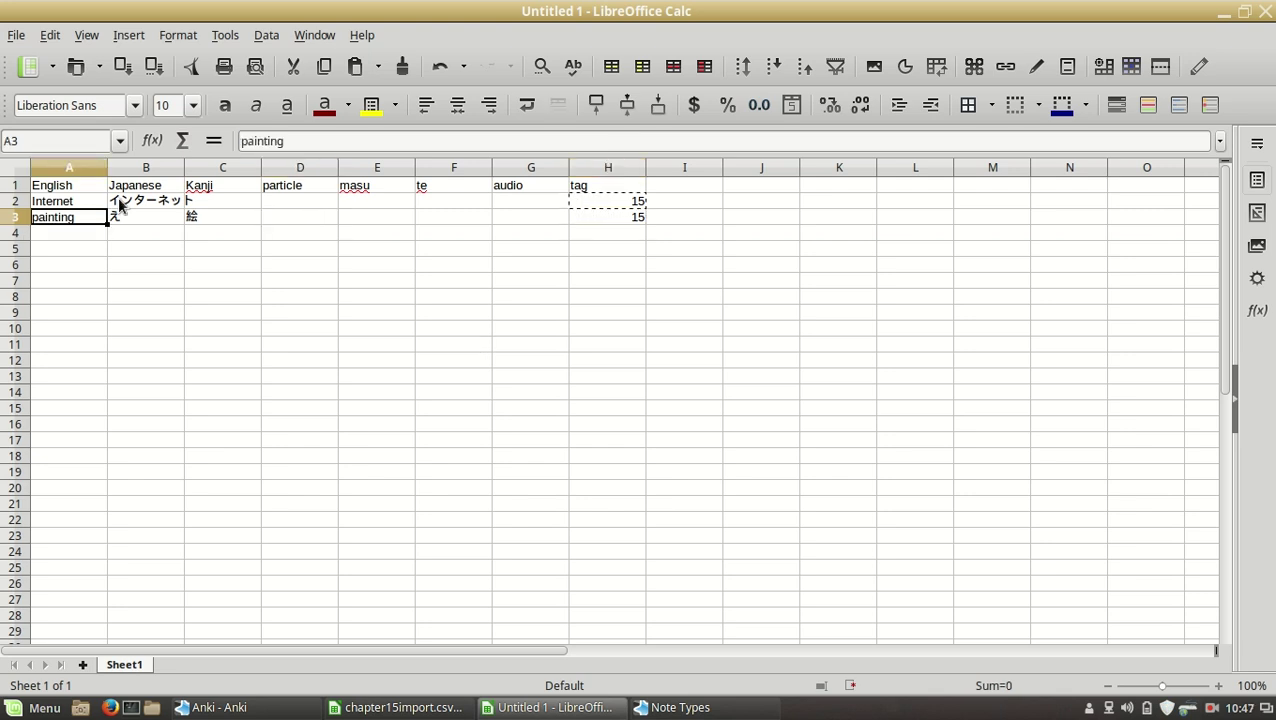
# Step: Switch to the chapter15import.csv spreadsheet and look through its completed vocabulary rows
pyautogui.click(452, 710)
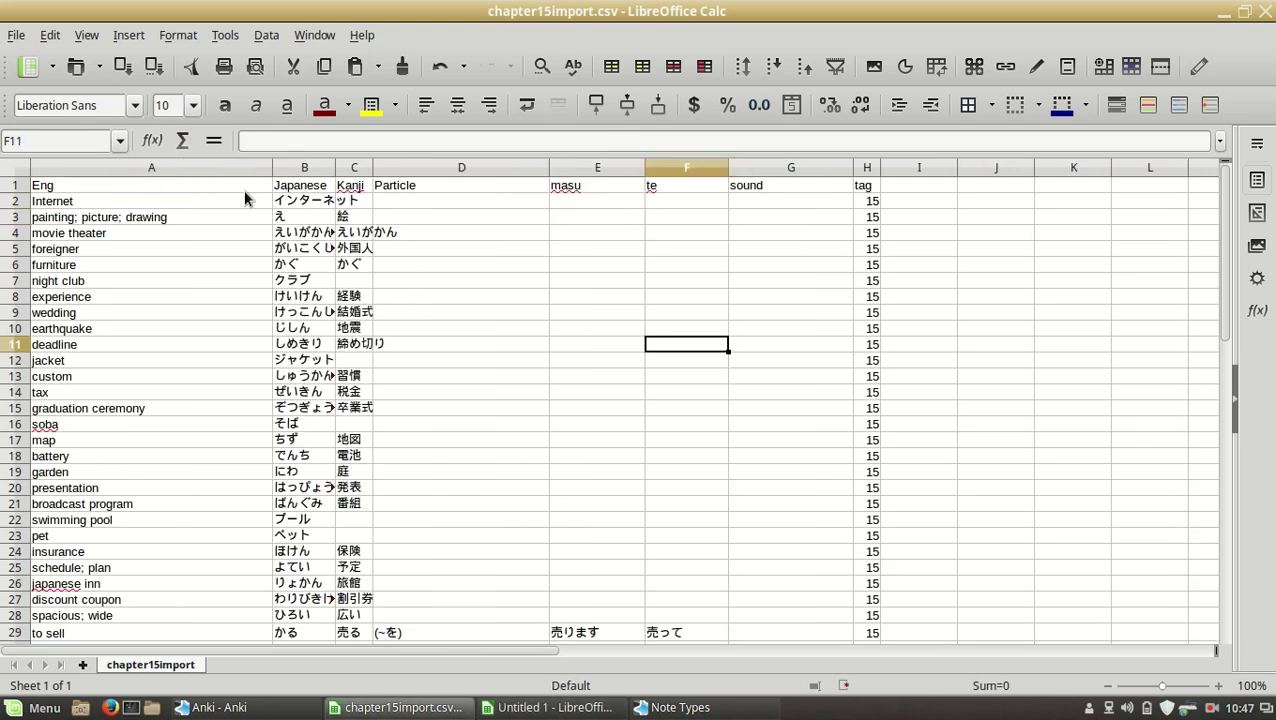
pyautogui.scroll(-6, 703, 464)
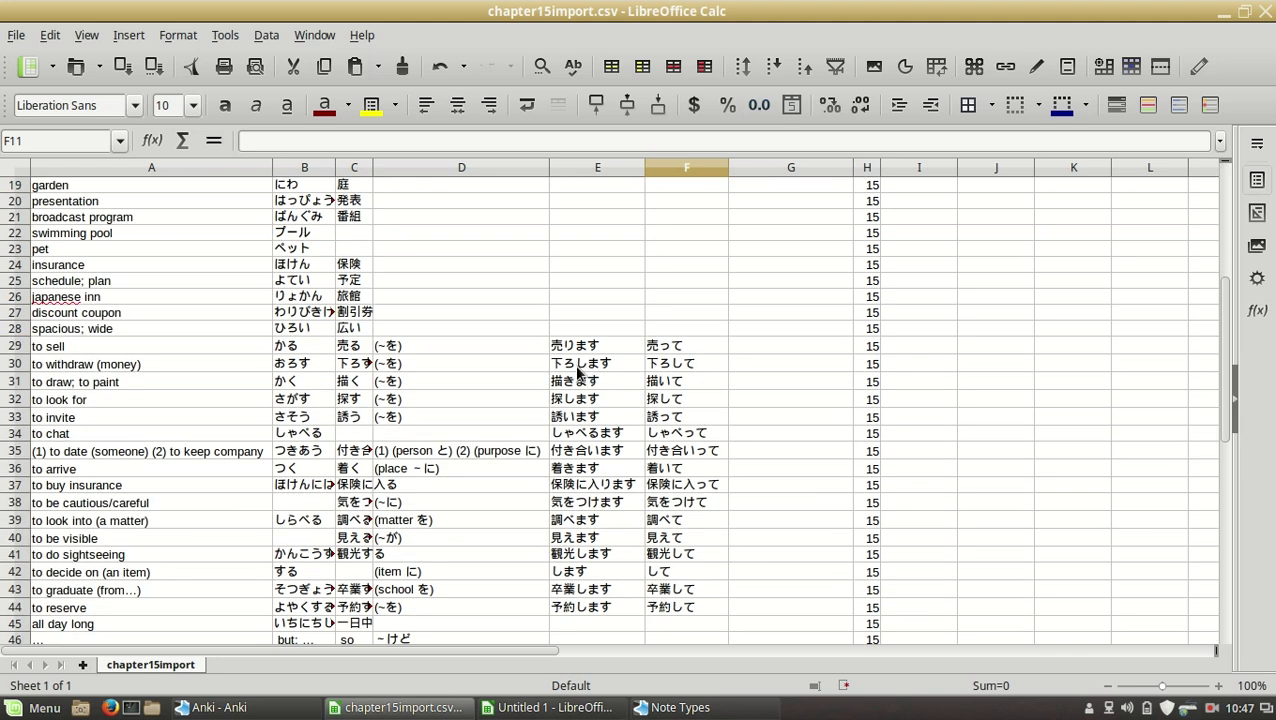
# Step: Delete the header row containing the field names from the chapter15import spreadsheet
pyautogui.scroll(6, 577, 372)
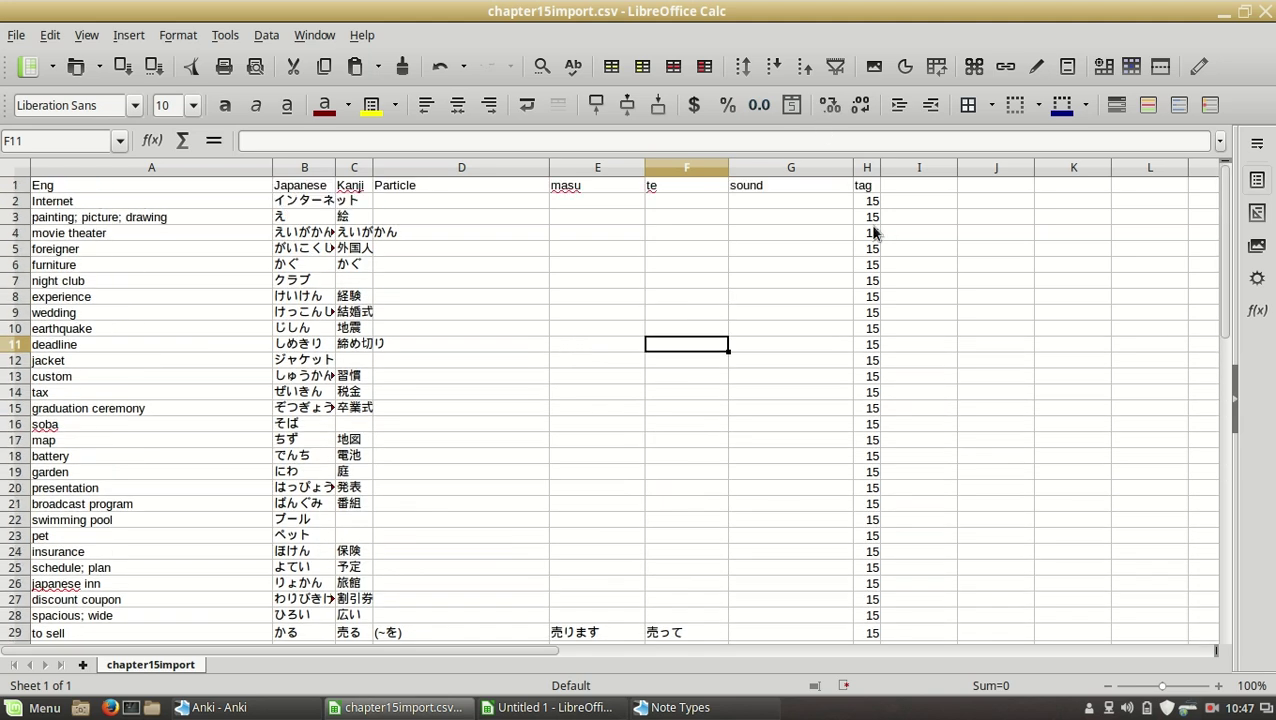
pyautogui.scroll(-6, 588, 345)
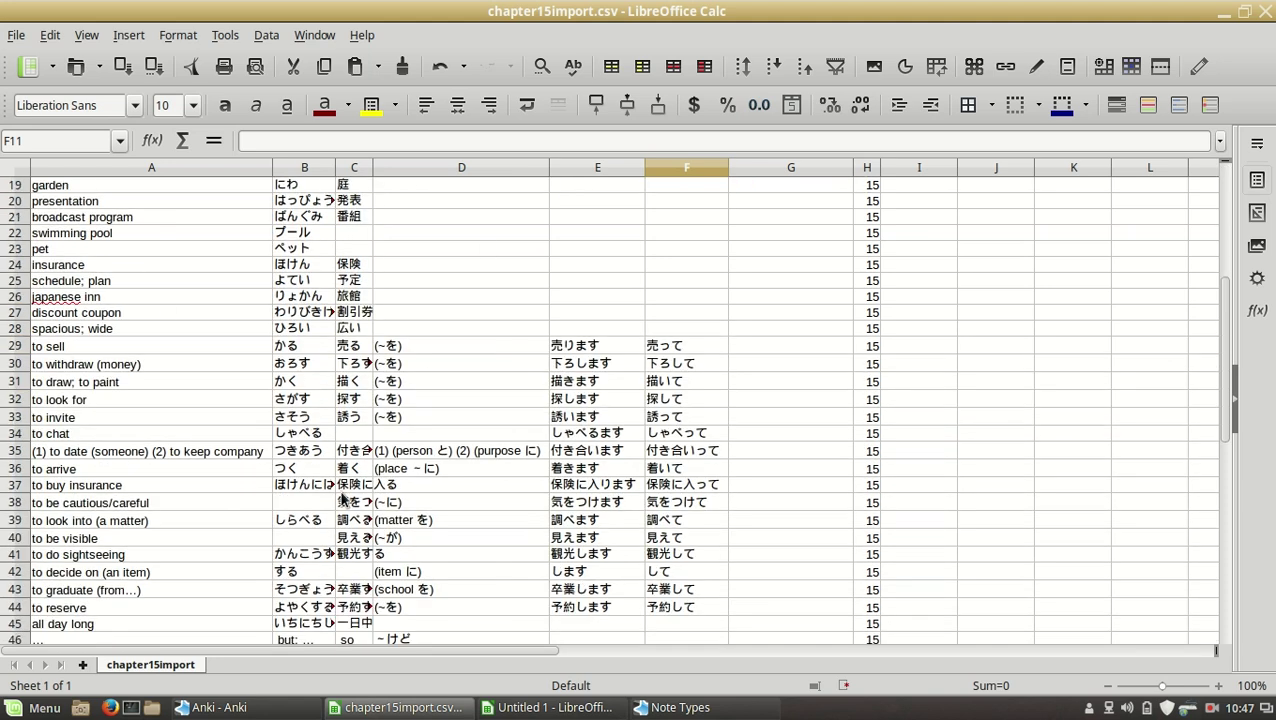
pyautogui.scroll(4, 618, 404)
pyautogui.scroll(2, 618, 404)
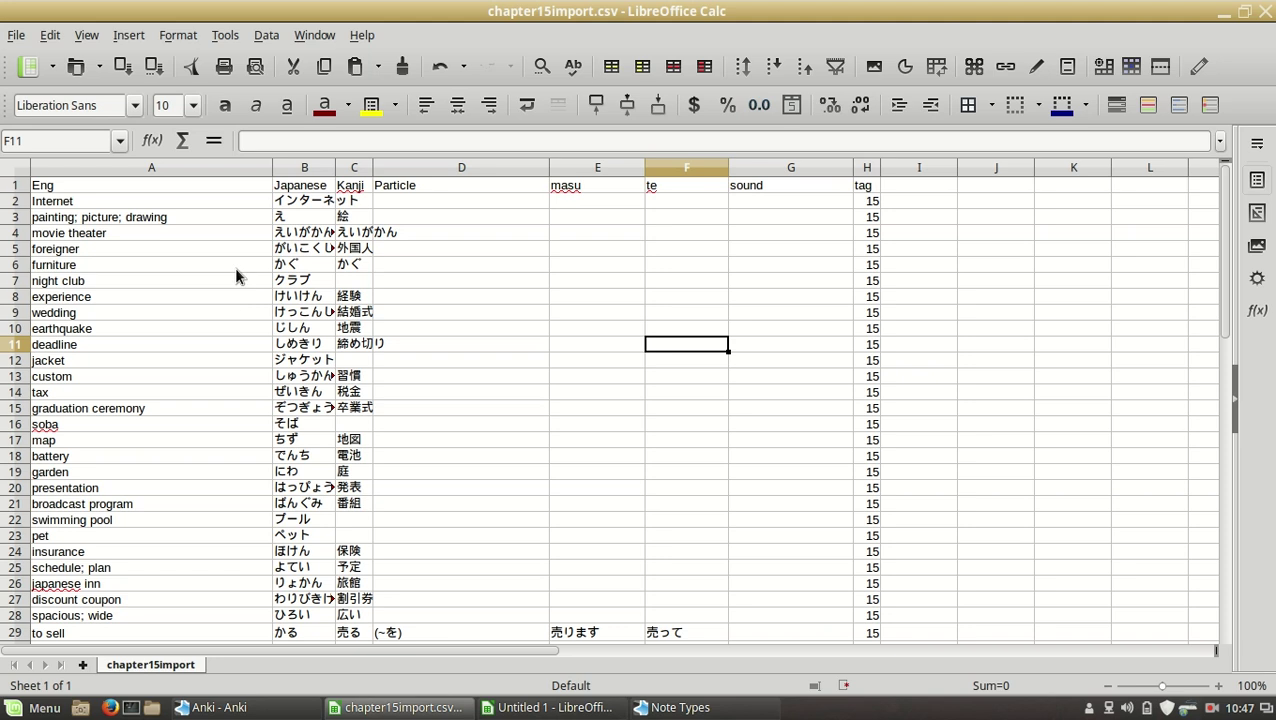
pyautogui.click(12, 186)
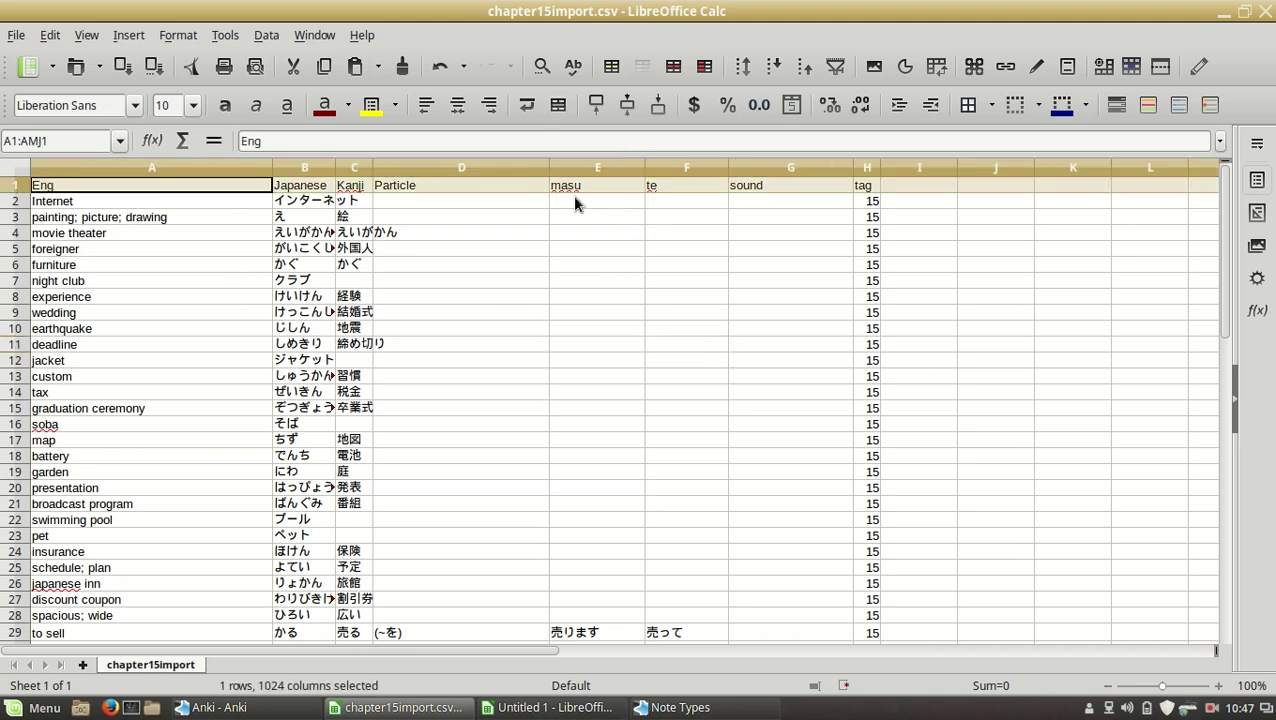
pyautogui.hotkey('ctrl', '-')
pyautogui.hotkey('ctrl', 'z')
pyautogui.rightClick(18, 186)
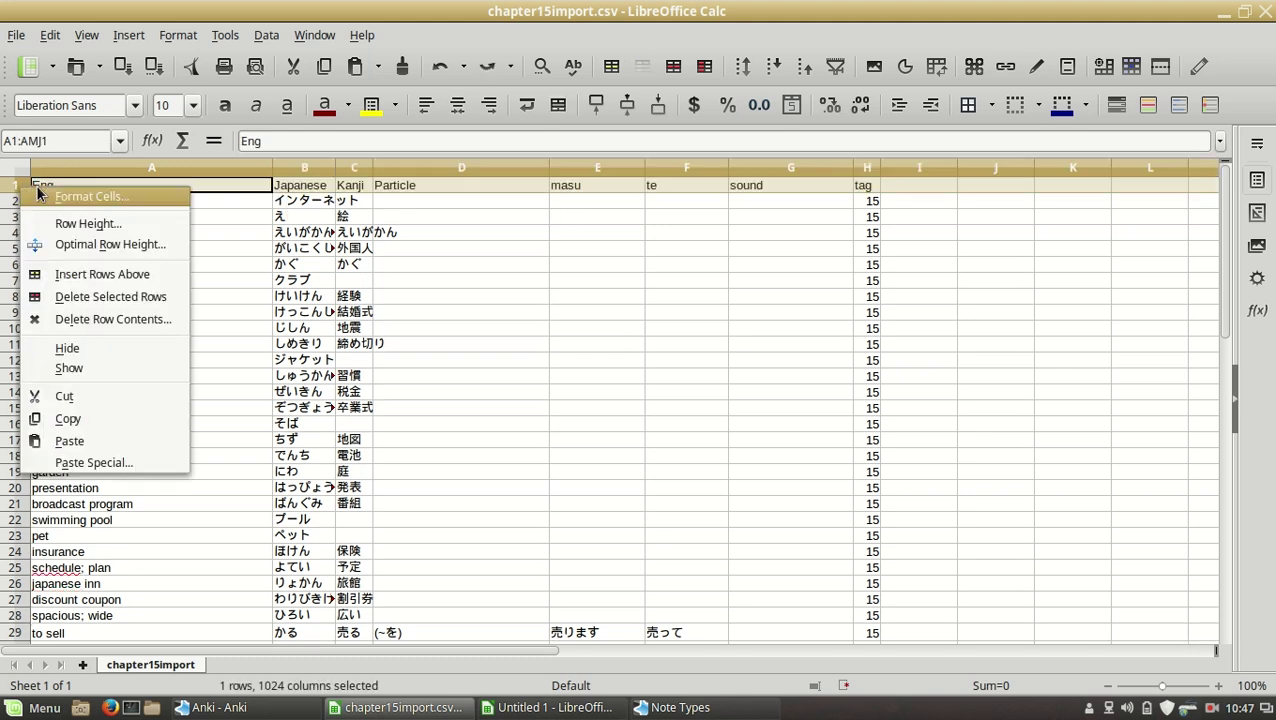
pyautogui.click(129, 296)
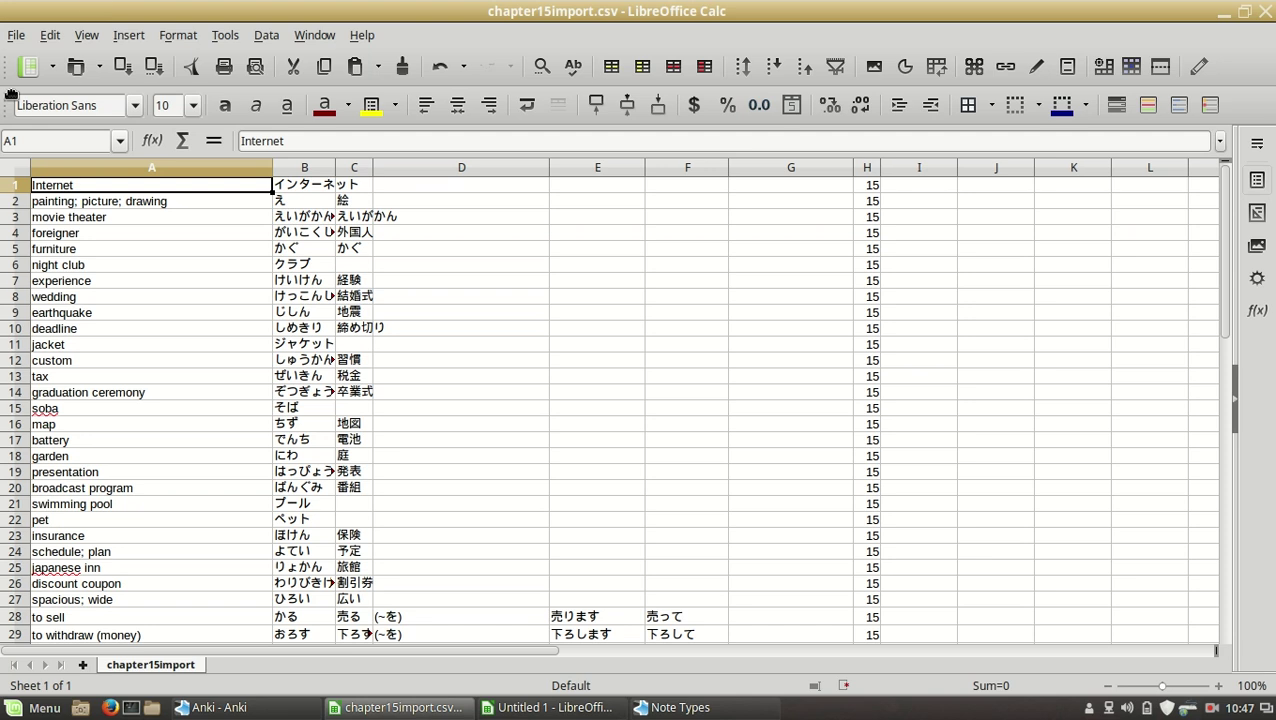
# Step: Begin saving the spreadsheet under the name chapter15import with Text CSV (.csv) as the file format
pyautogui.click(16, 35)
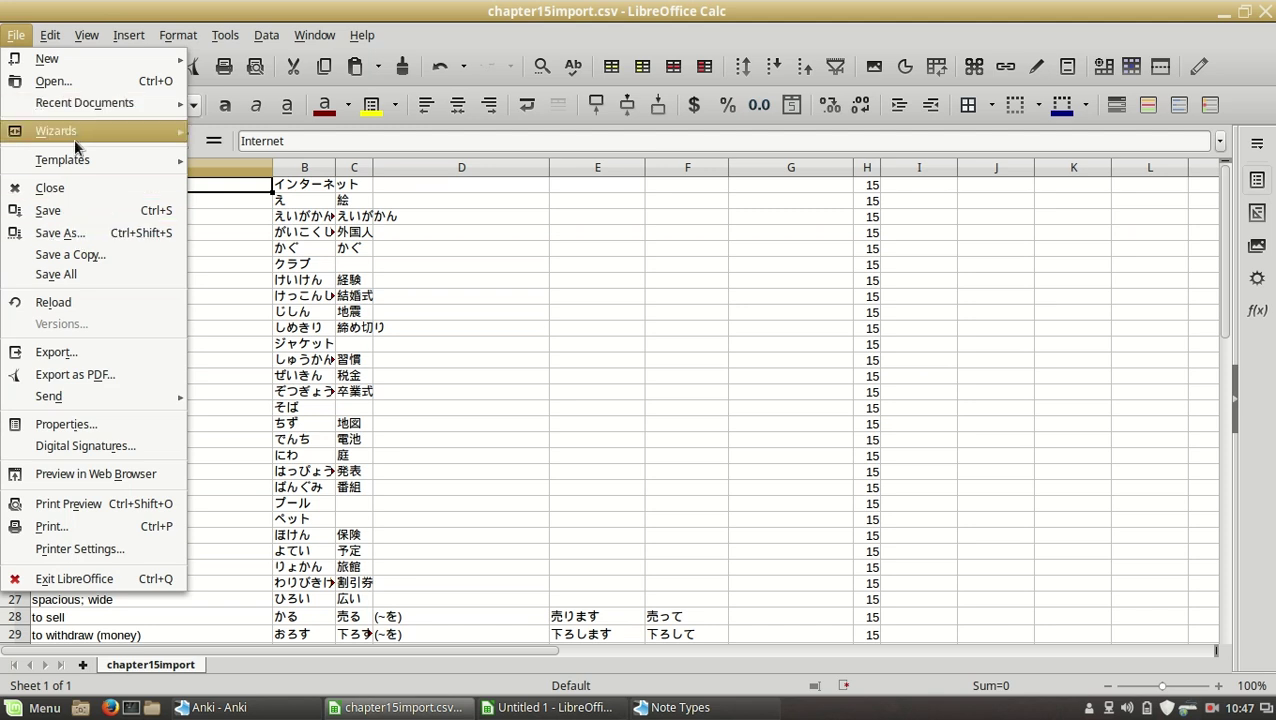
pyautogui.moveTo(47, 37)
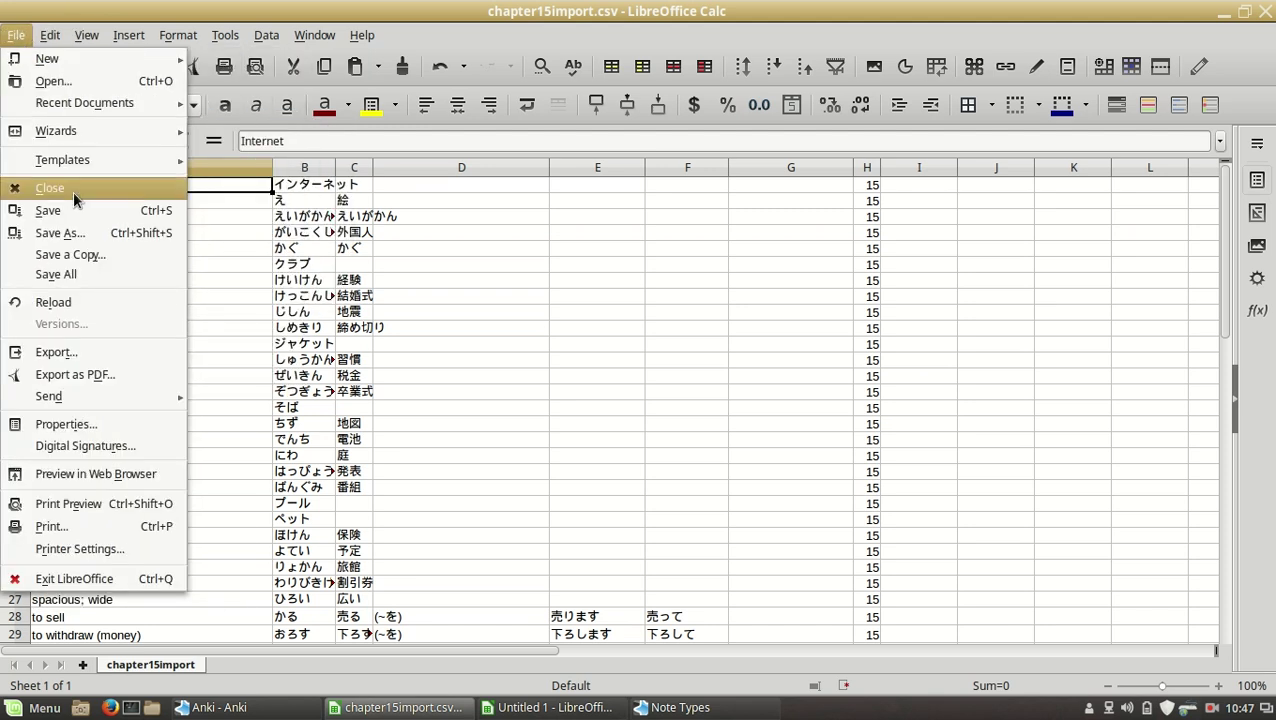
pyautogui.click(85, 231)
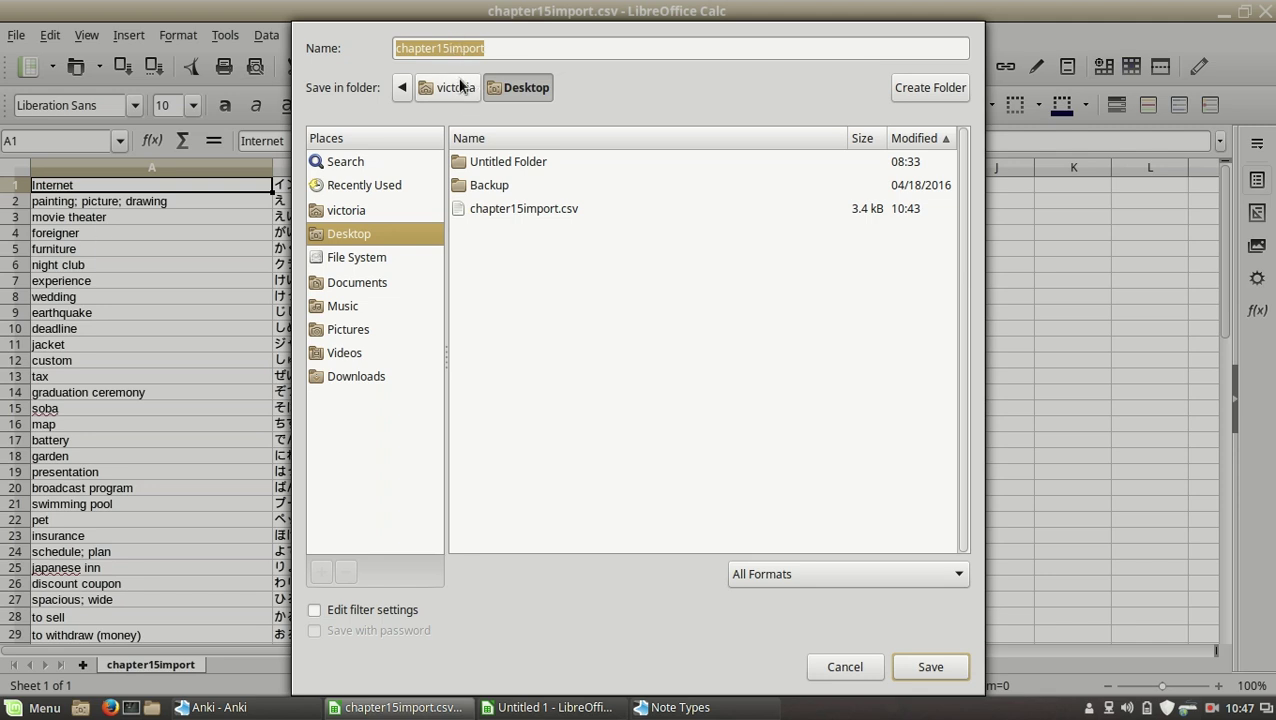
pyautogui.click(837, 573)
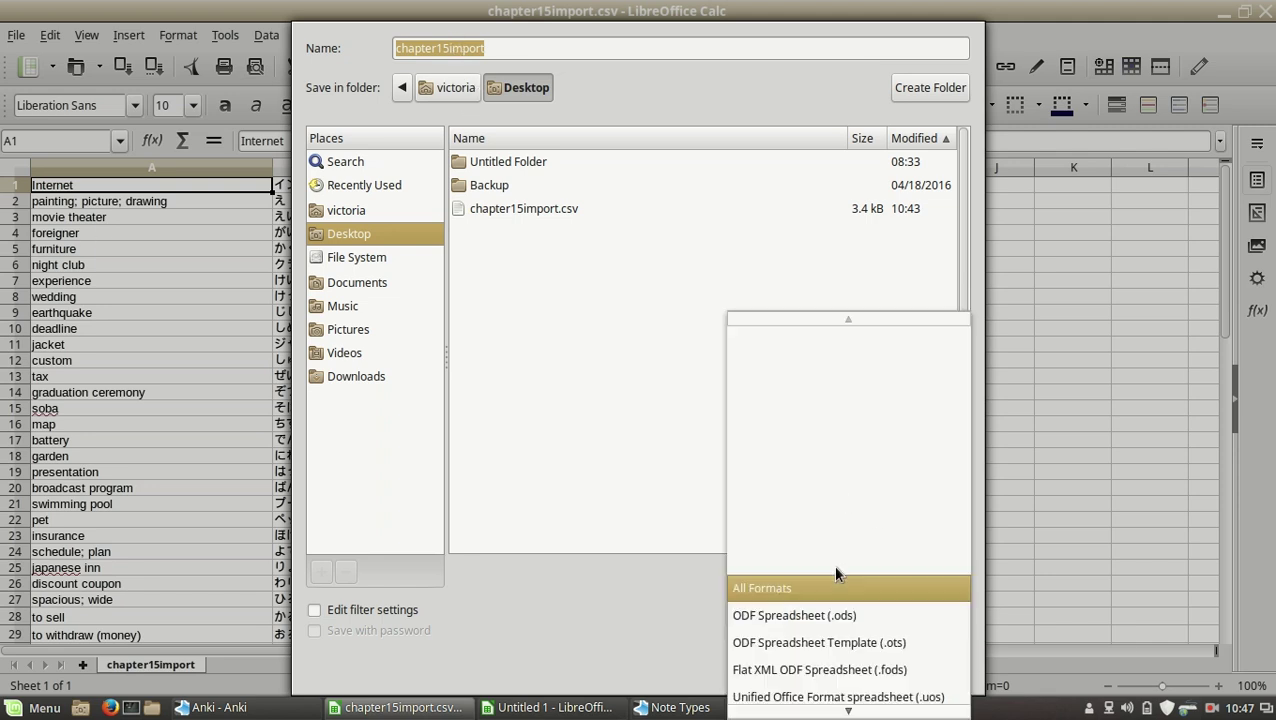
pyautogui.scroll(-5, 830, 590)
pyautogui.scroll(-3, 811, 535)
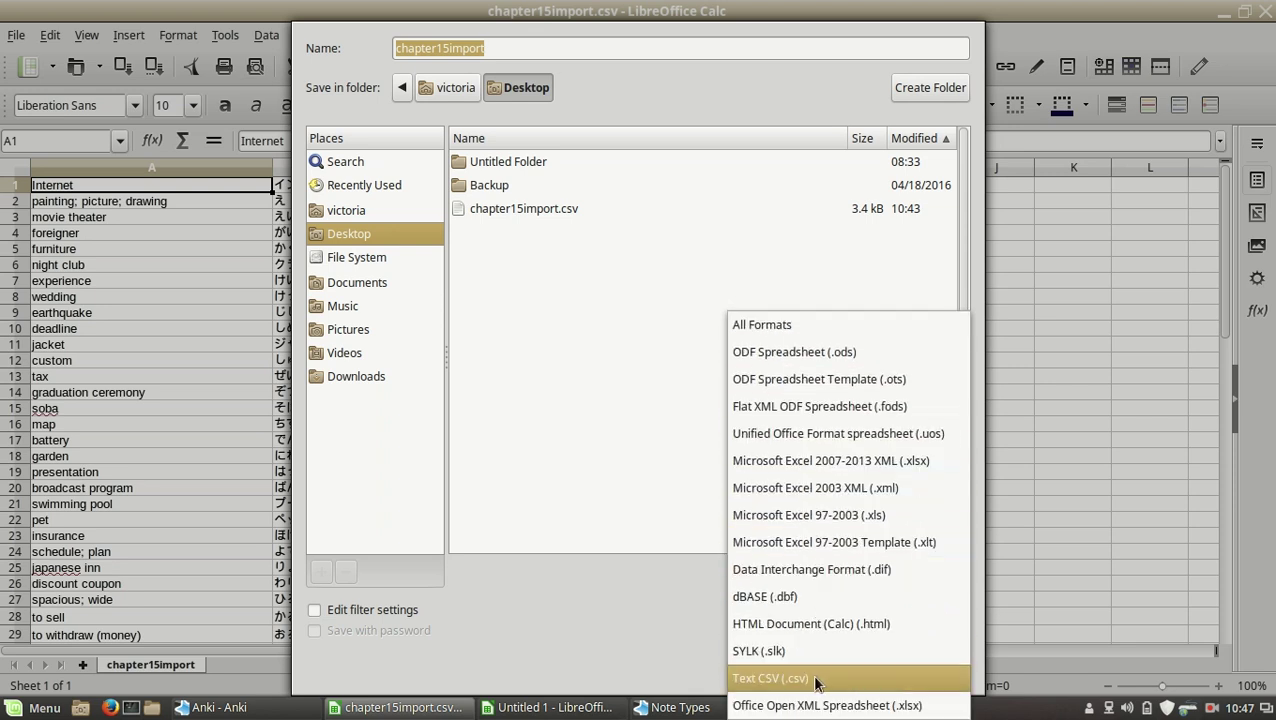
pyautogui.click(816, 679)
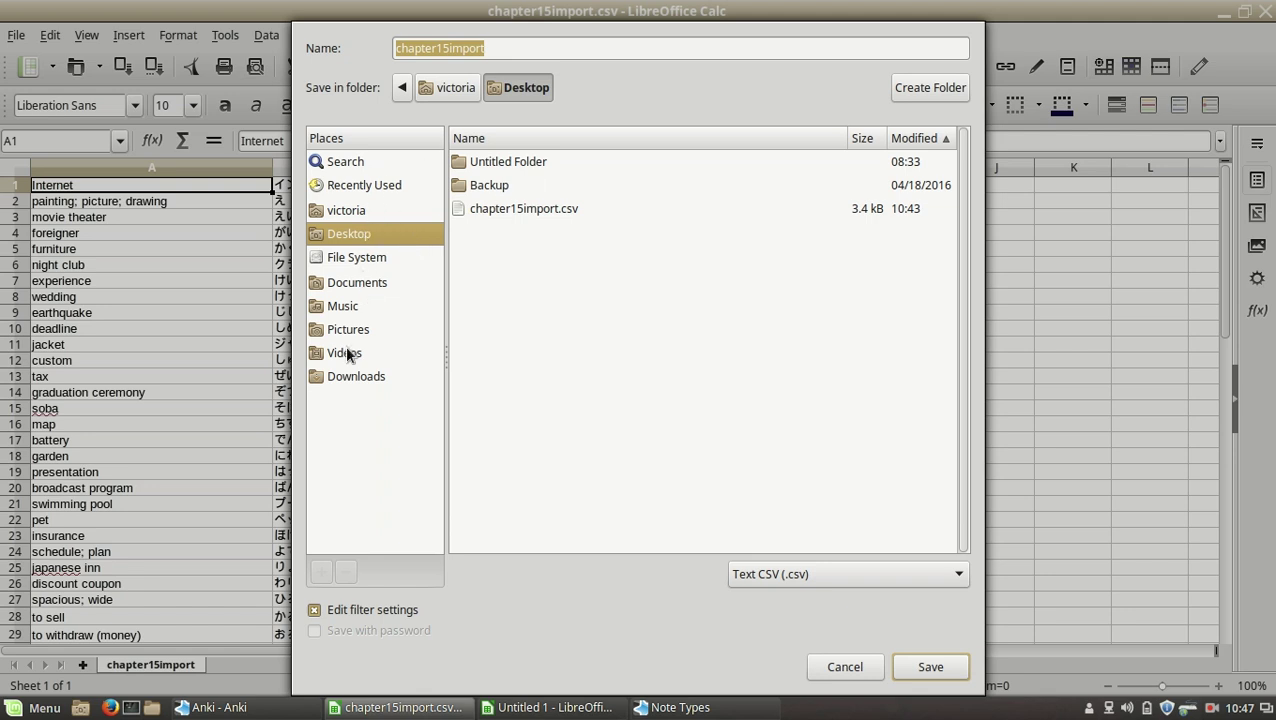
# Step: Save chapter15import into the Genki I Flashcard Audio folder inside Documents/Anki Data, replacing the existing file of that name
pyautogui.click(351, 285)
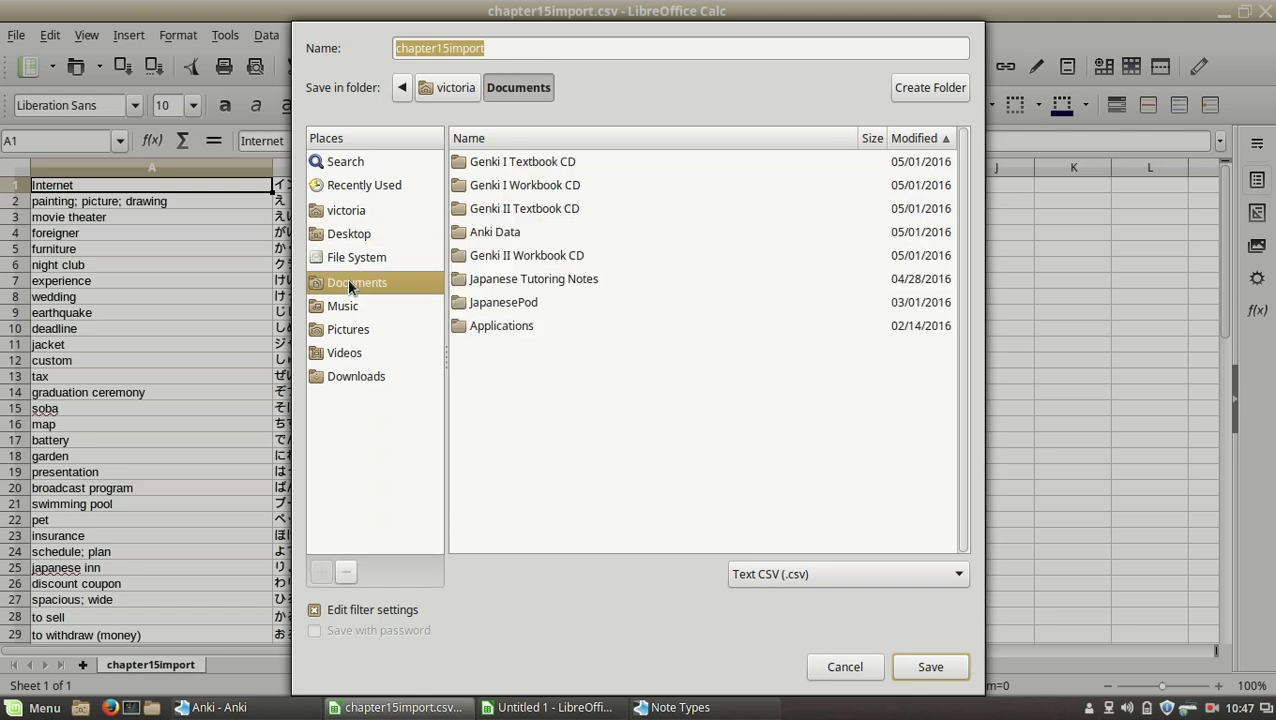
pyautogui.doubleClick(535, 231)
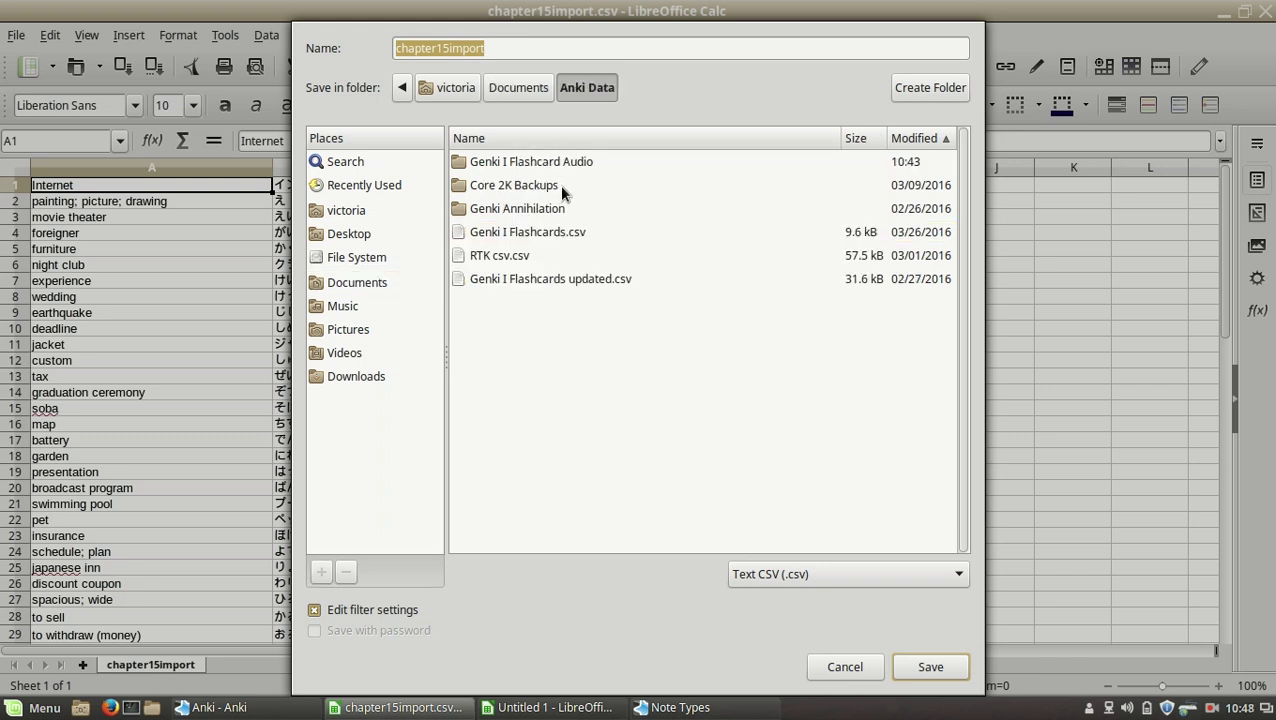
pyautogui.doubleClick(557, 163)
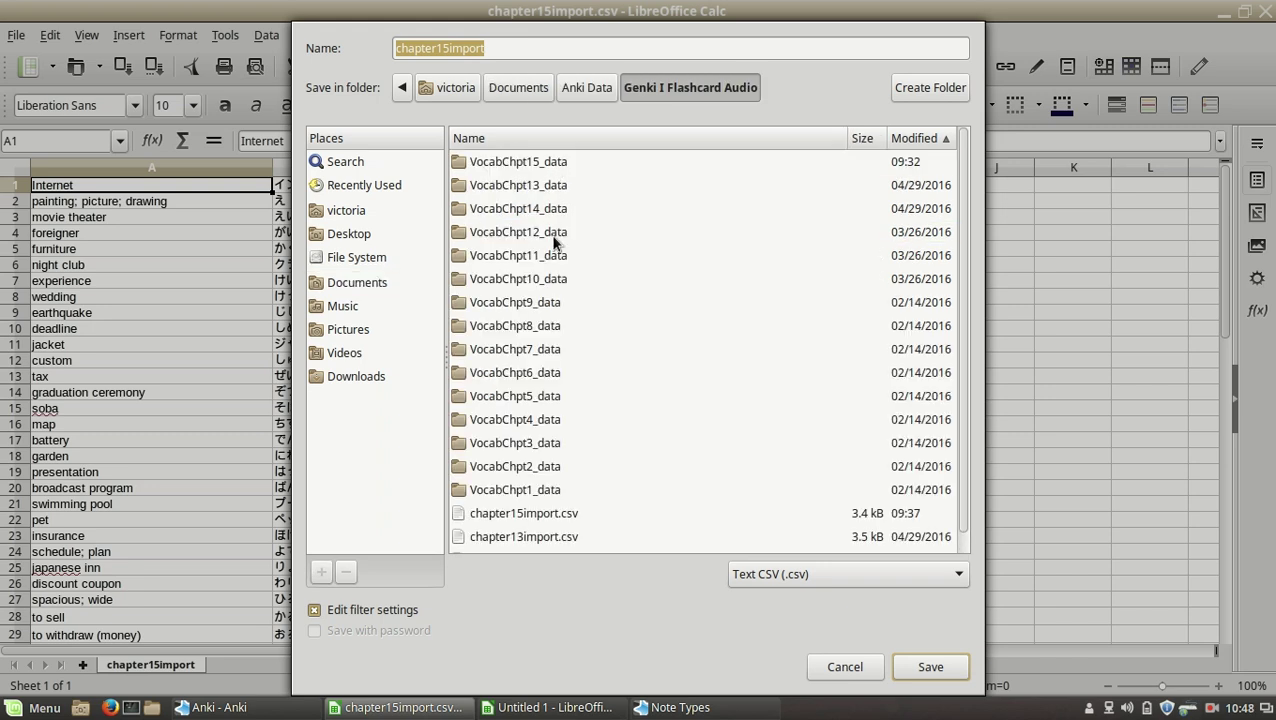
pyautogui.doubleClick(543, 163)
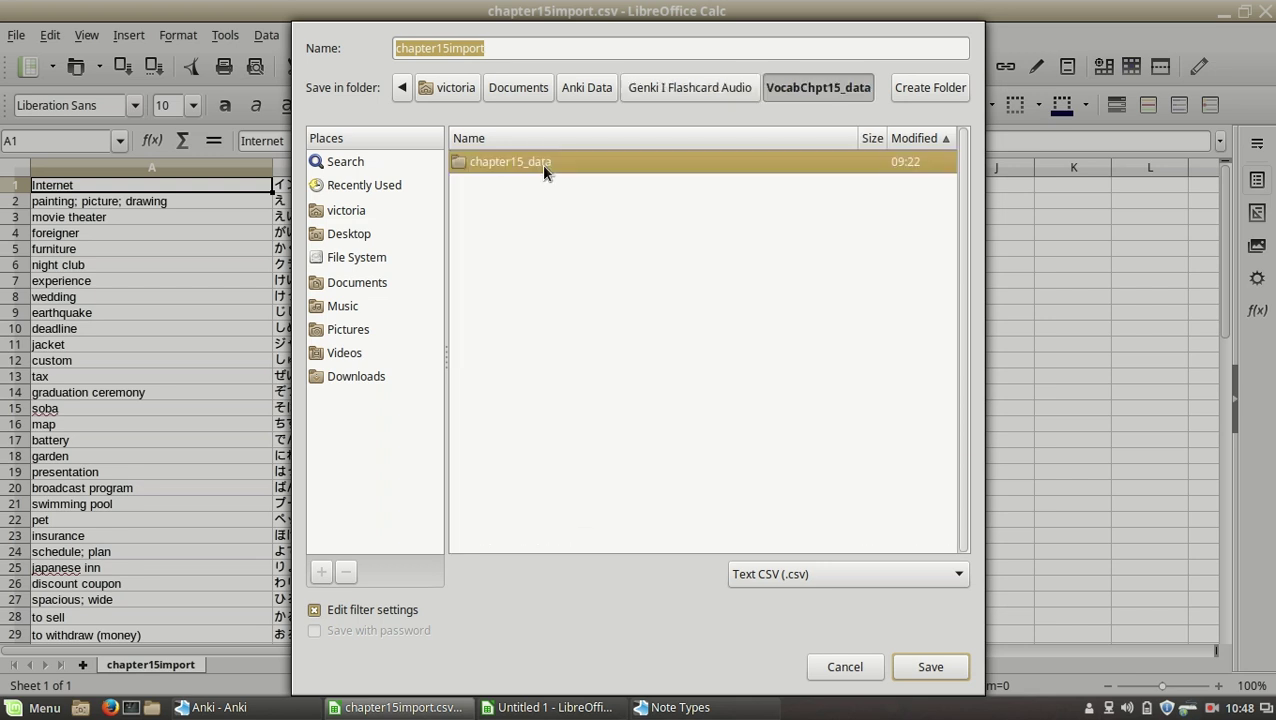
pyautogui.doubleClick(543, 164)
pyautogui.click(657, 88)
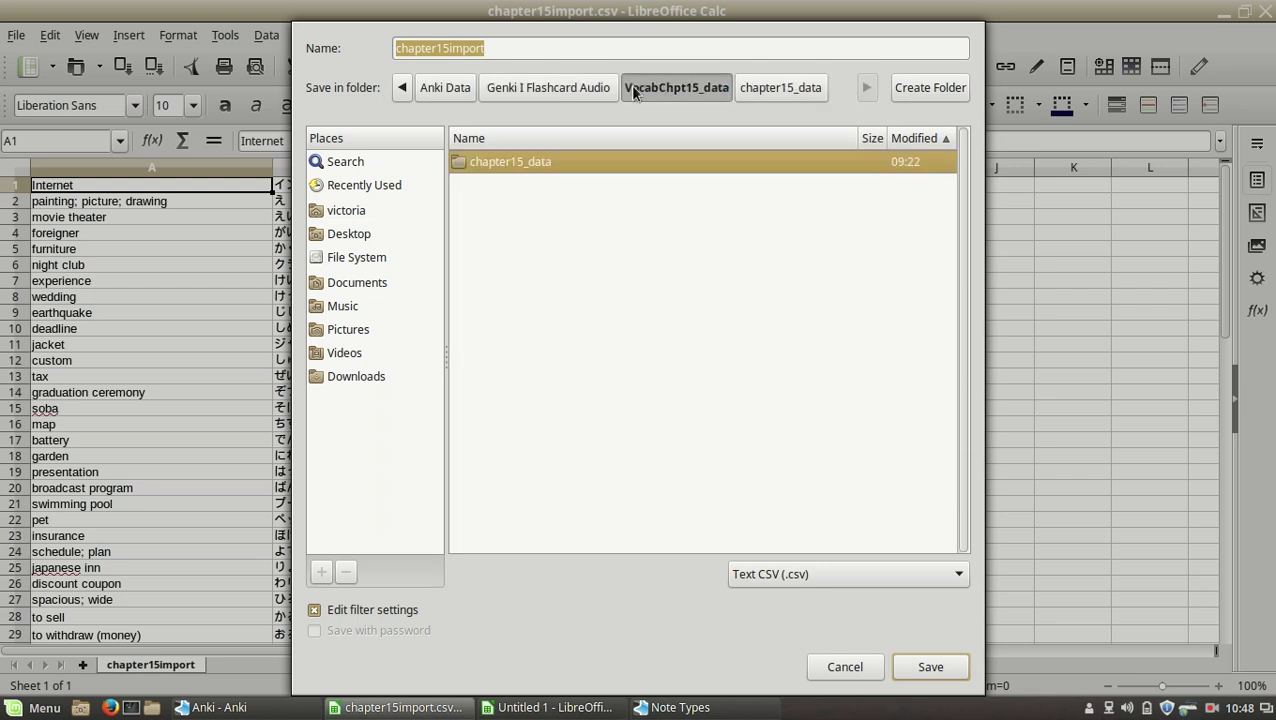
pyautogui.click(582, 90)
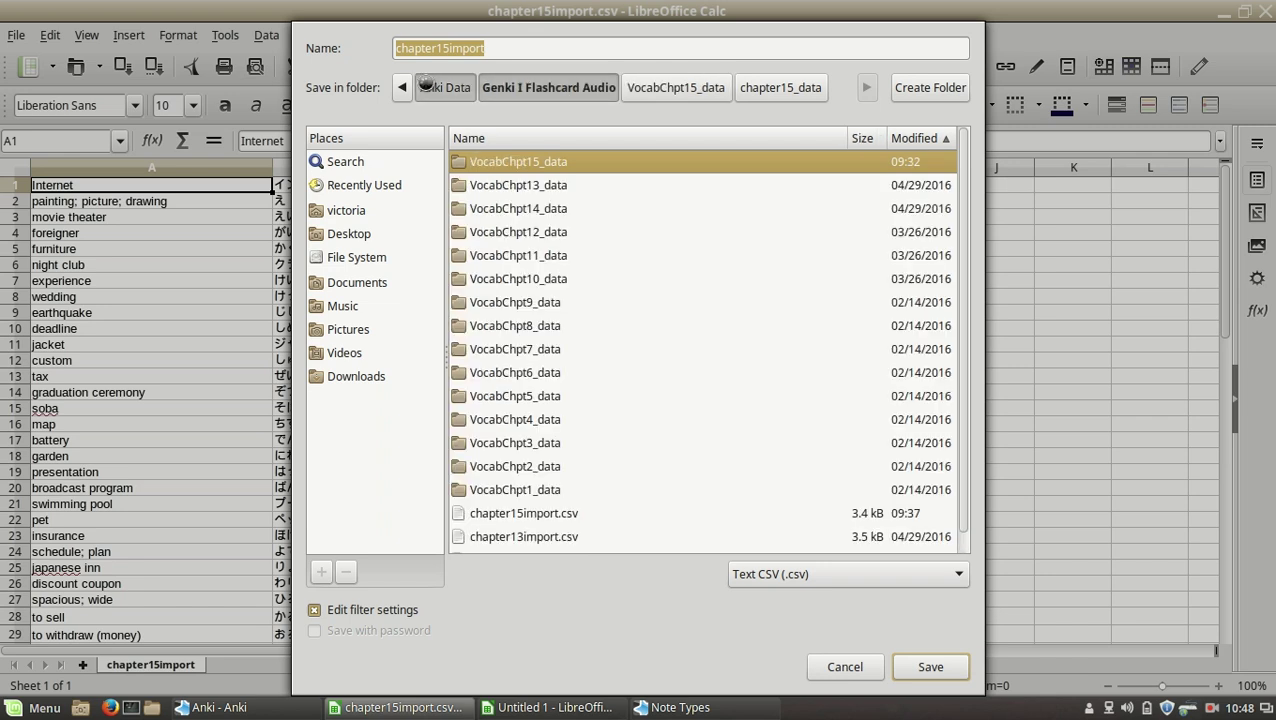
pyautogui.click(430, 87)
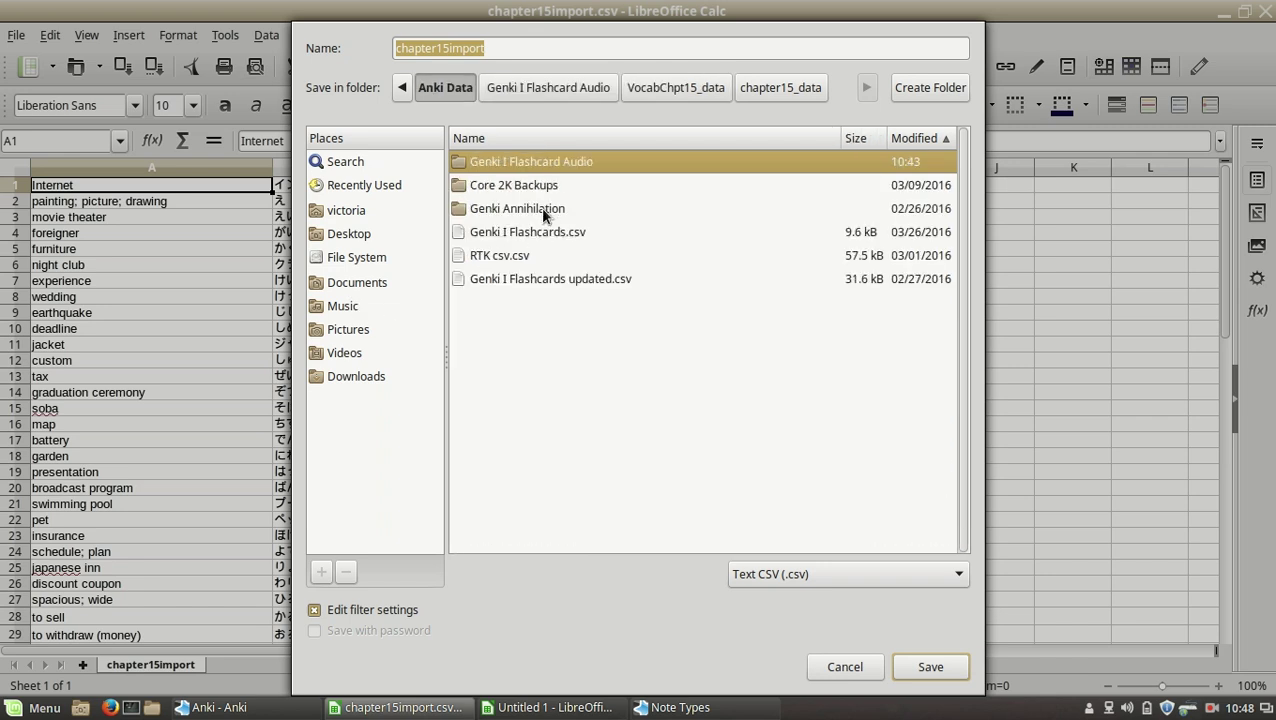
pyautogui.doubleClick(537, 167)
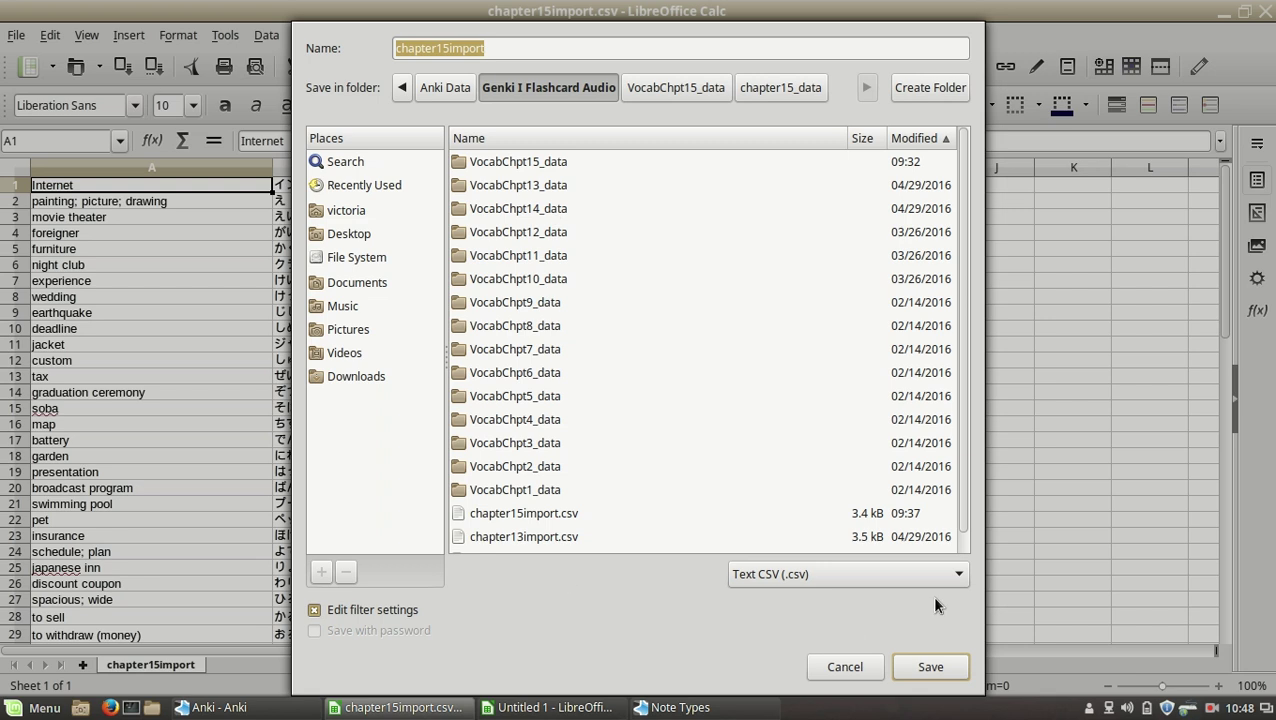
pyautogui.click(940, 666)
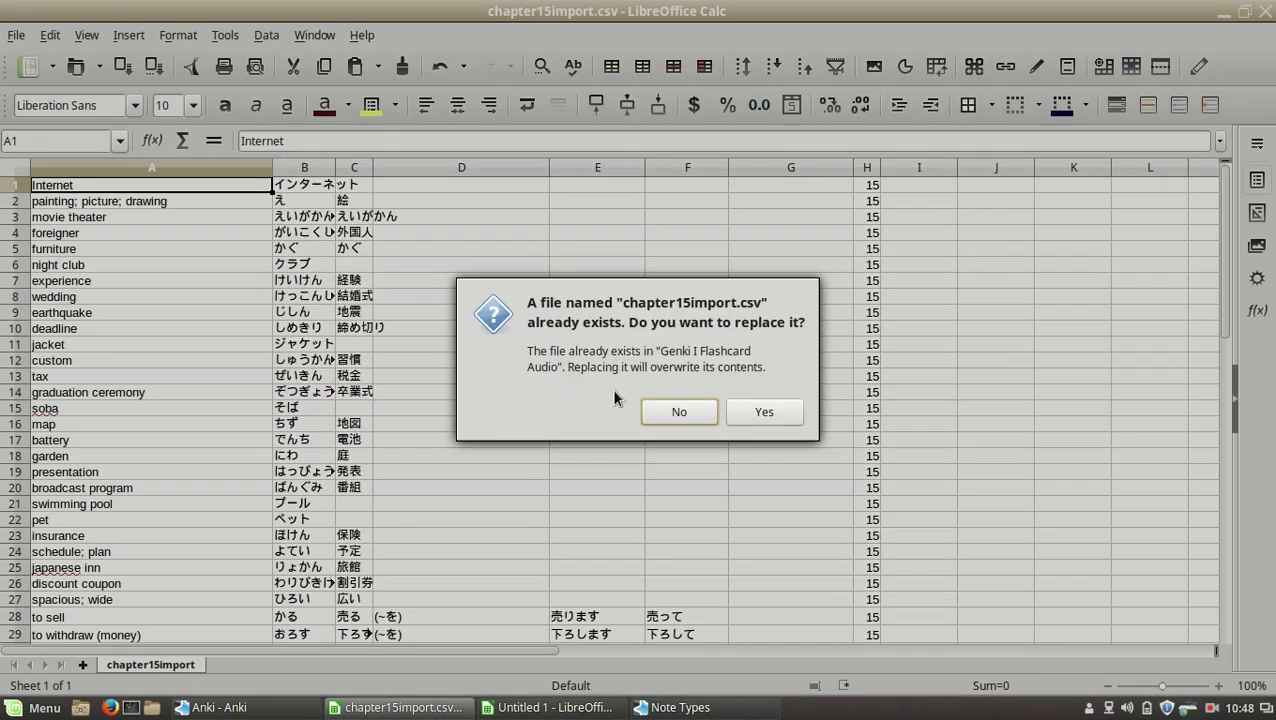
pyautogui.click(750, 414)
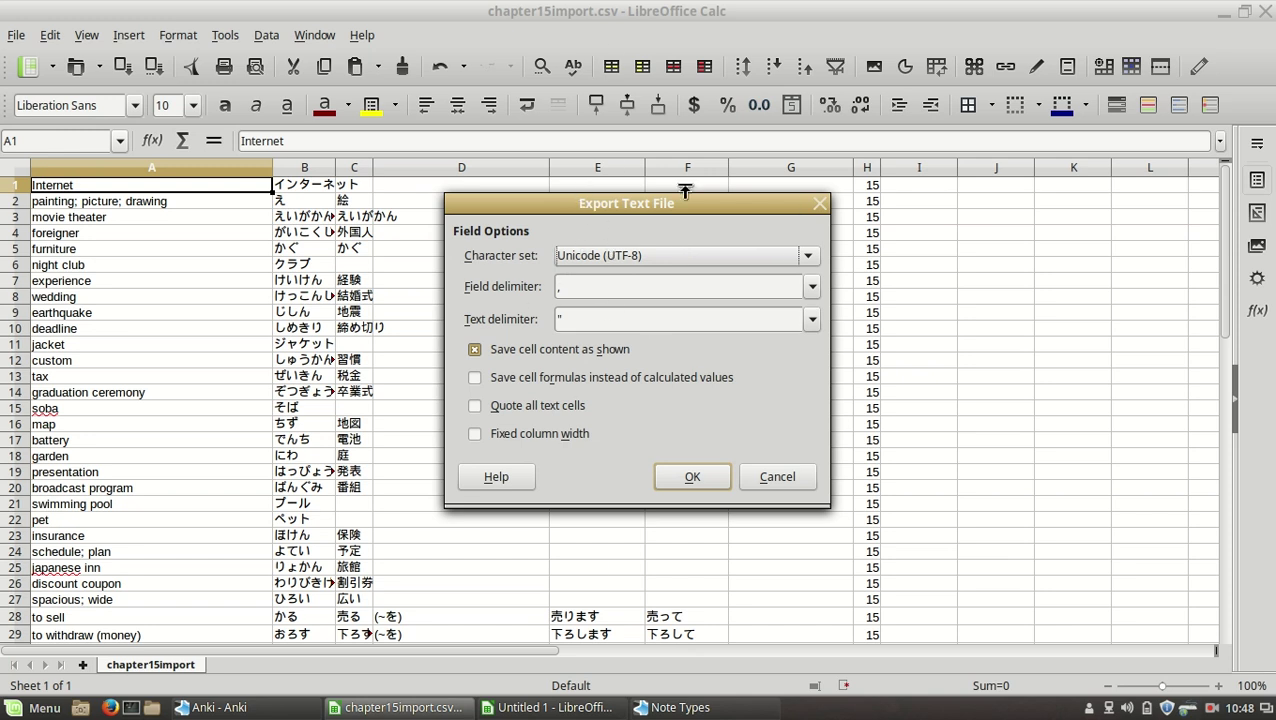
# Step: Export the text file with {Tab} as the field delimiter and the double quote as the text delimiter
pyautogui.click(562, 286)
pyautogui.click(812, 287)
pyautogui.click(760, 359)
pyautogui.click(812, 287)
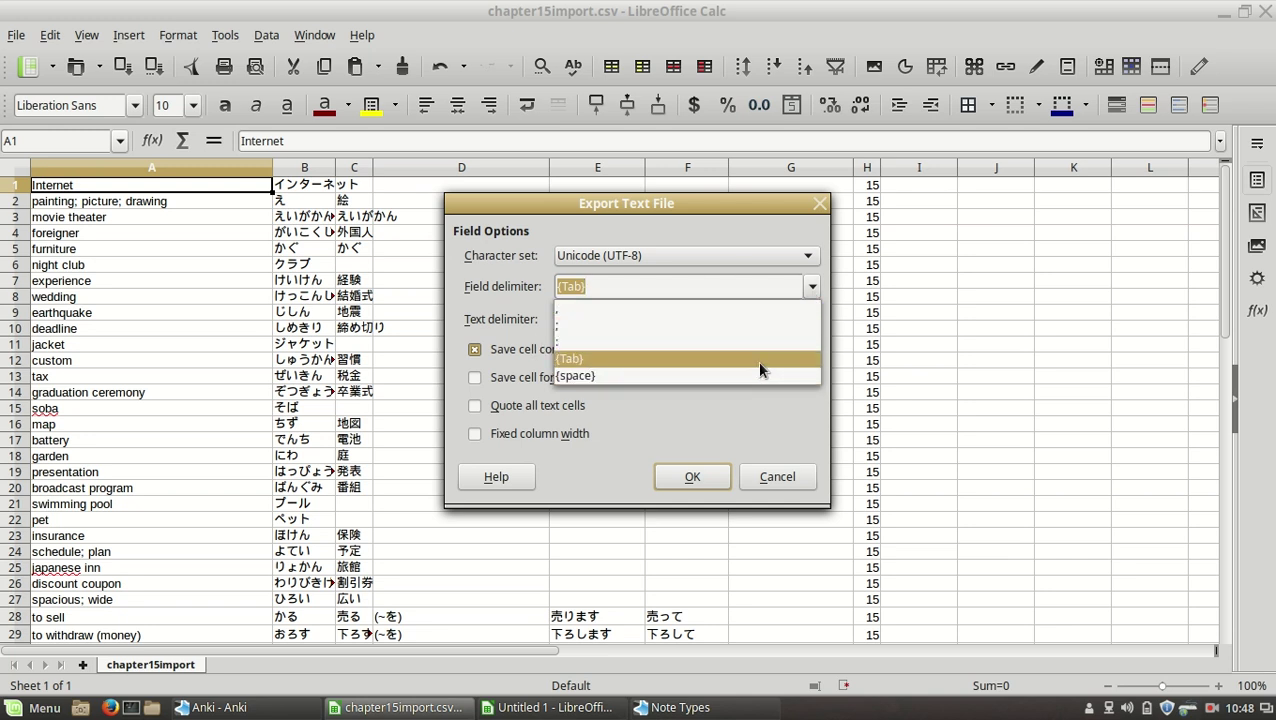
pyautogui.click(757, 360)
pyautogui.click(572, 319)
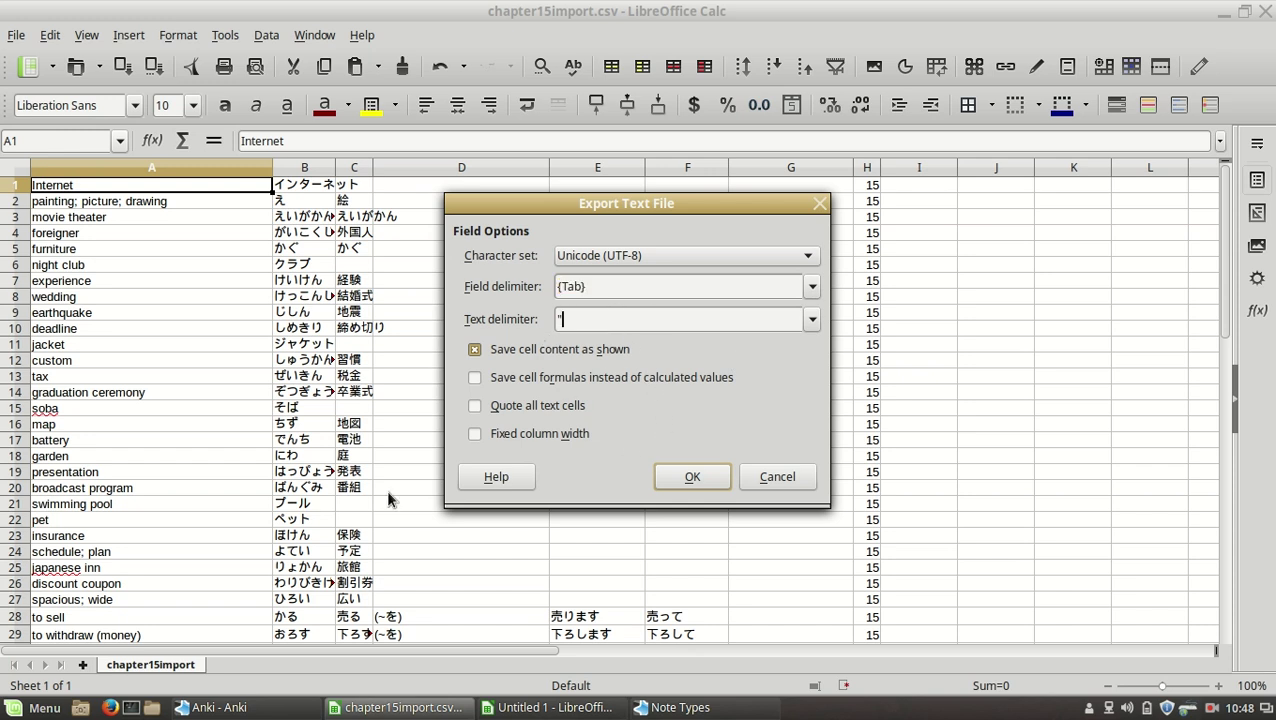
pyautogui.click(702, 484)
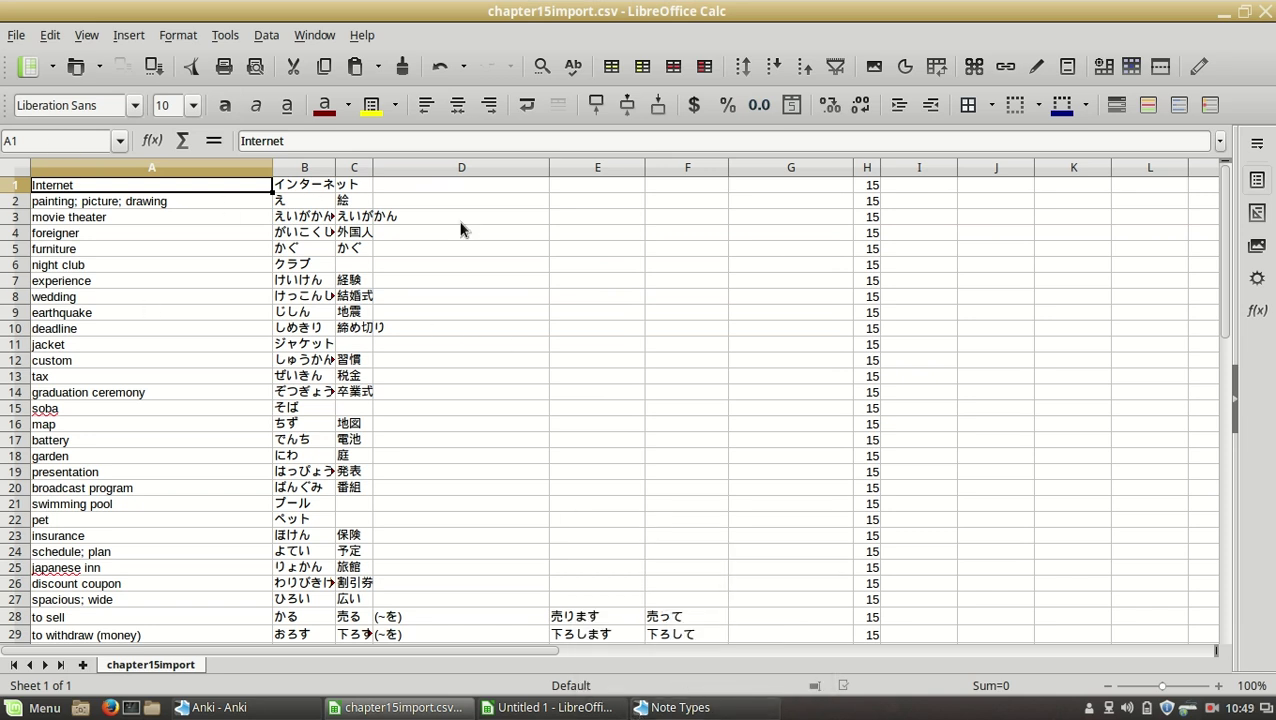
# Step: Switch to Anki, close the field list and the Note Types window, and bring up the main Japanese Vocab deck window
pyautogui.click(712, 714)
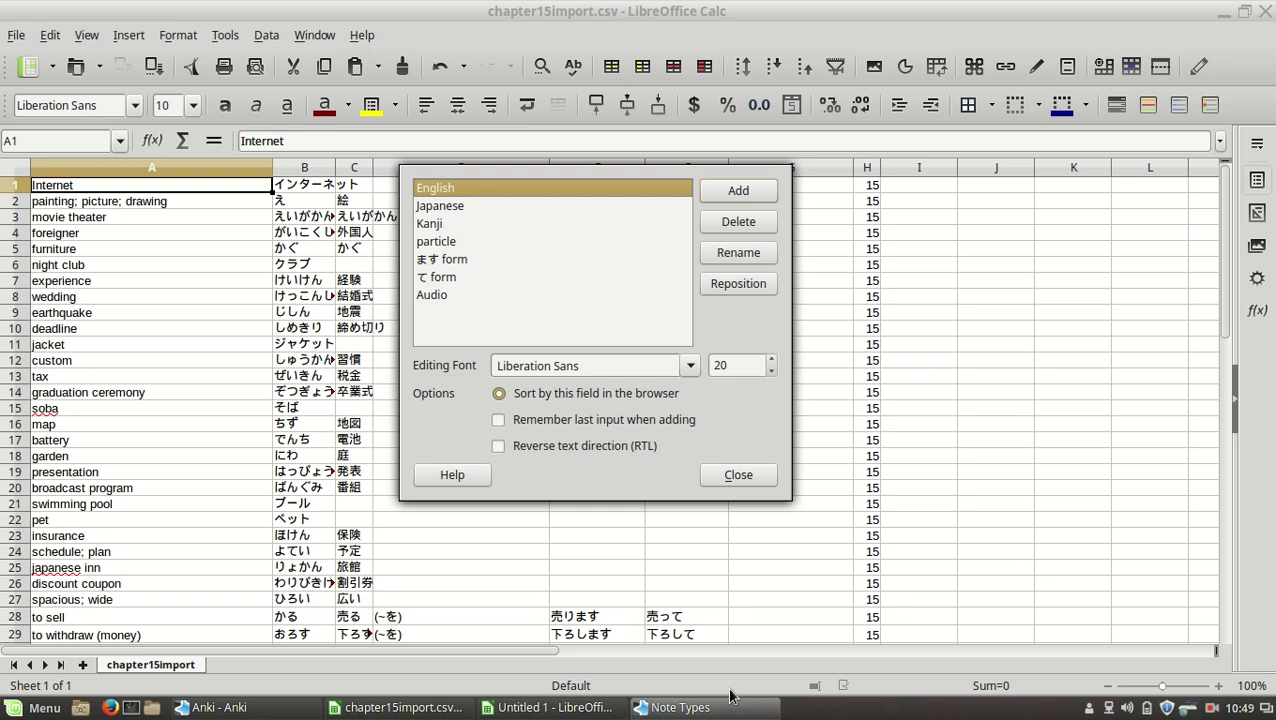
pyautogui.click(728, 476)
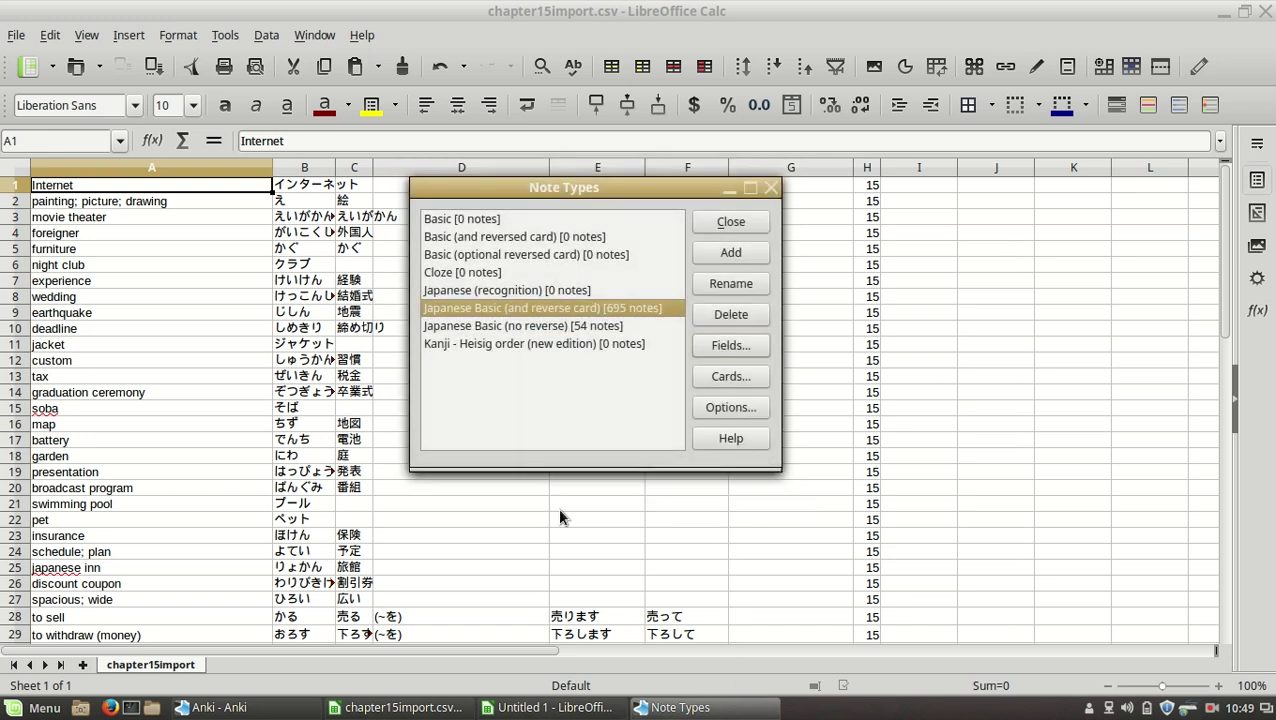
pyautogui.click(763, 177)
pyautogui.click(295, 706)
pyautogui.click(240, 708)
pyautogui.click(240, 708)
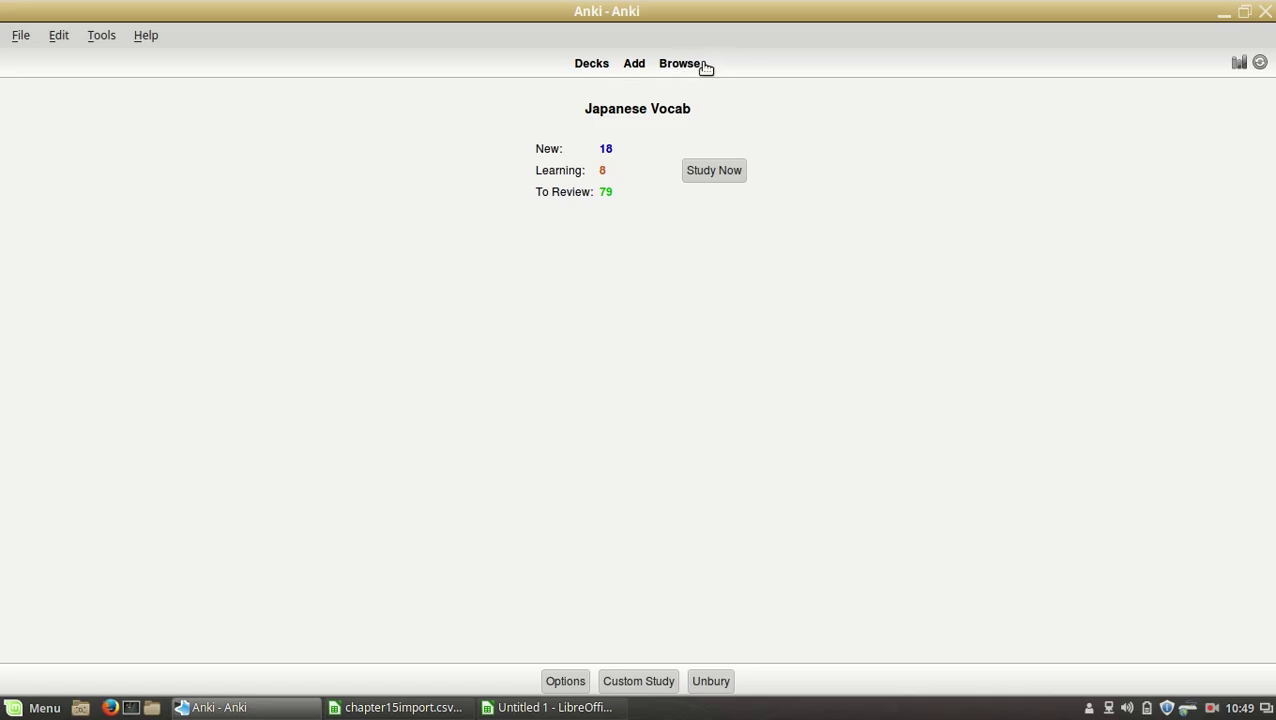
# Step: Open chapter15import.csv from the Genki I Flashcard Audio folder for import into Anki
pyautogui.click(662, 67)
pyautogui.click(1266, 12)
pyautogui.click(100, 36)
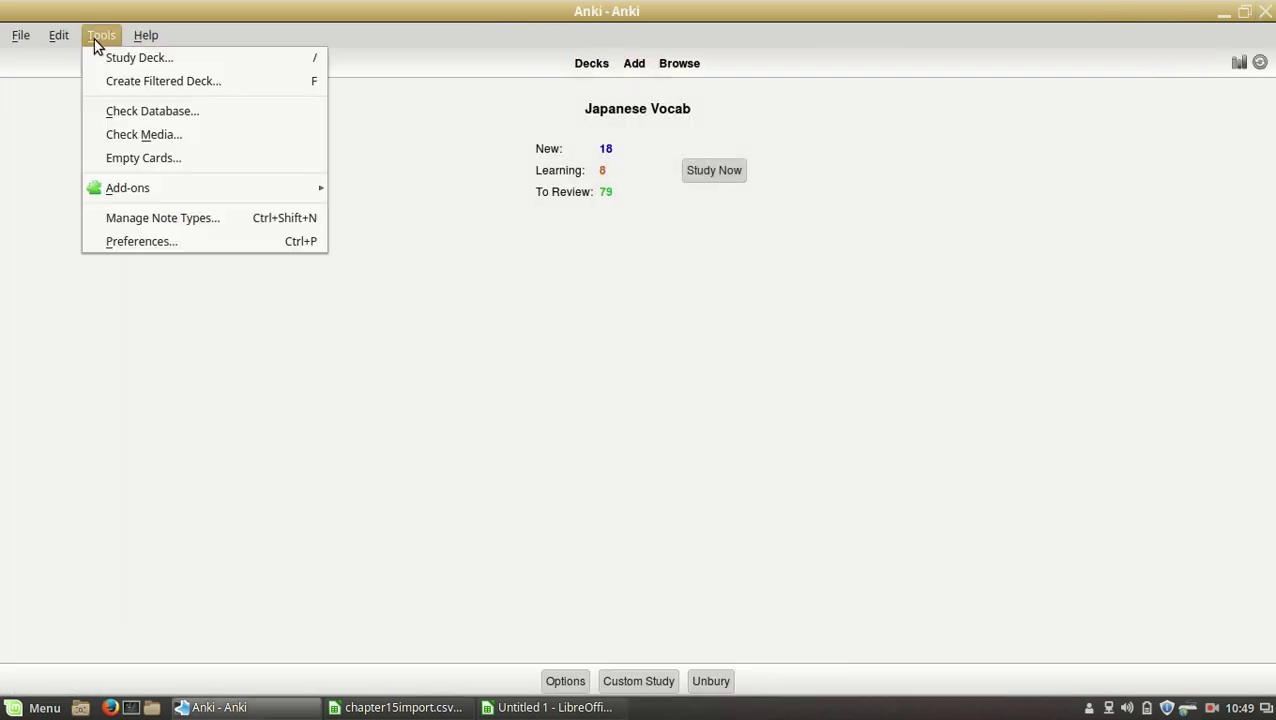
pyautogui.click(16, 88)
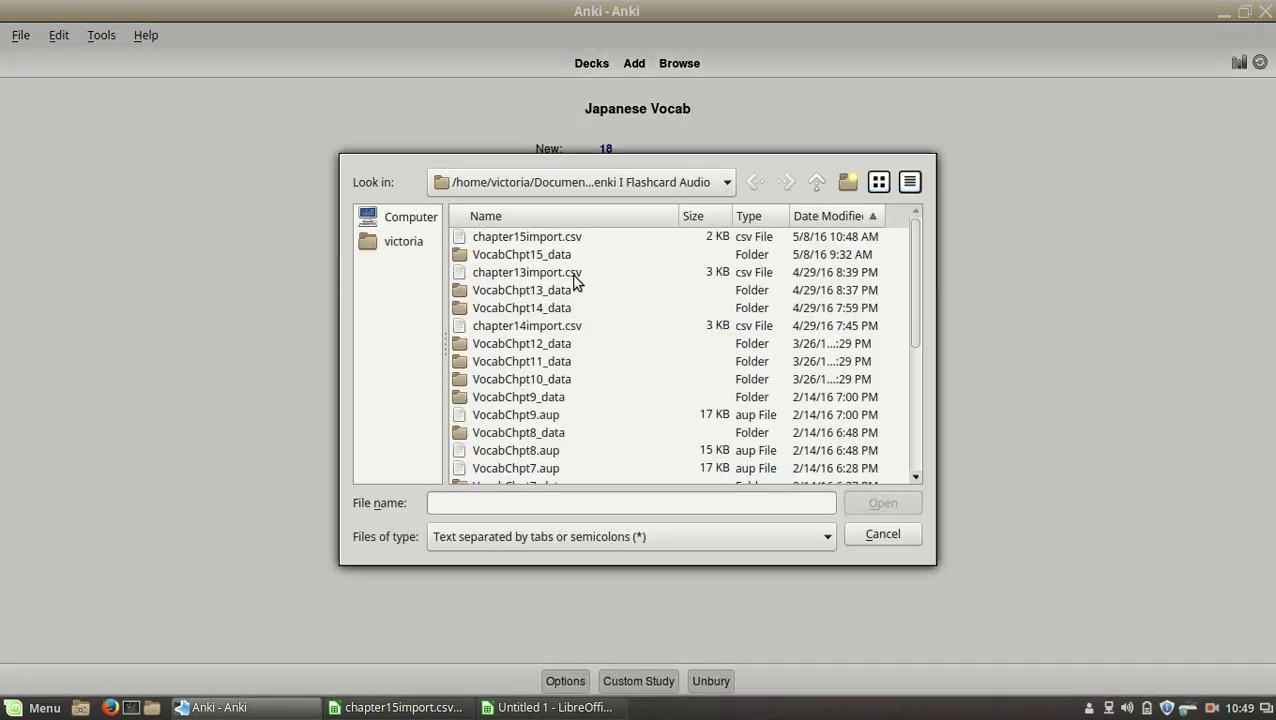
pyautogui.doubleClick(561, 237)
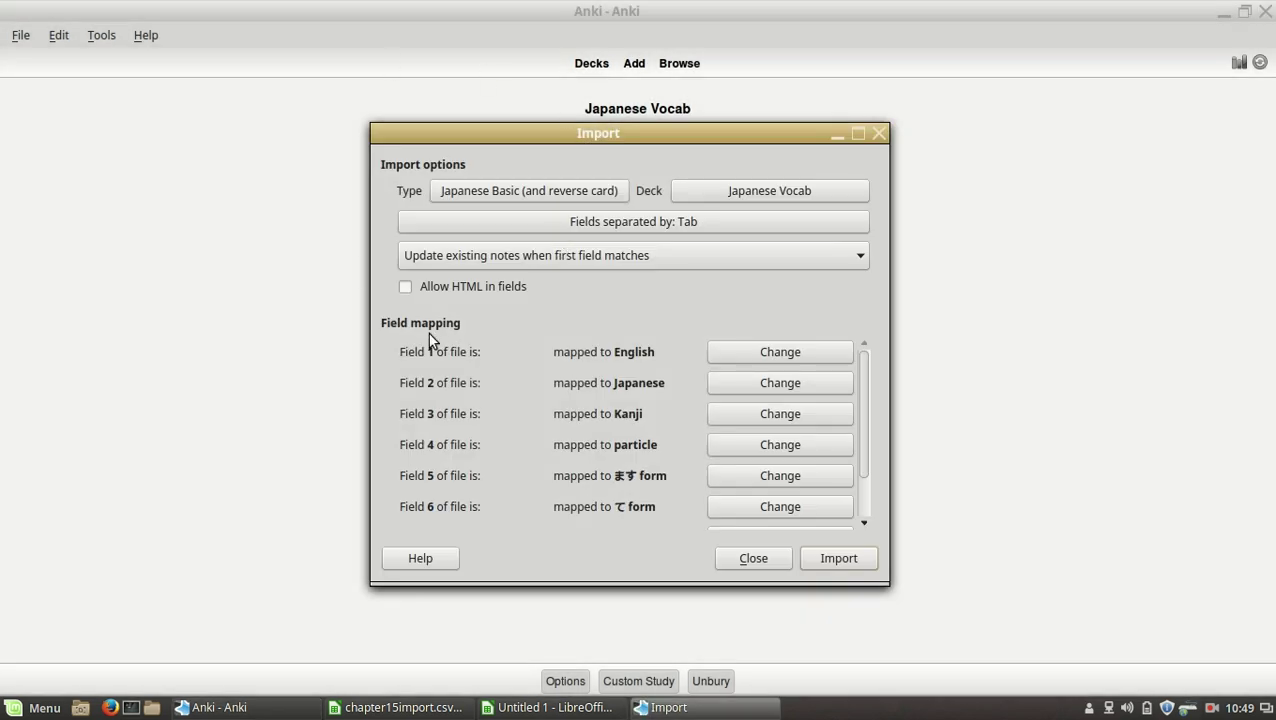
# Step: Set the import to note type Japanese Basic (and reverse card) and deck Japanese Vocab::Genki, updating existing notes when the first field matches
pyautogui.click(478, 199)
pyautogui.doubleClick(540, 362)
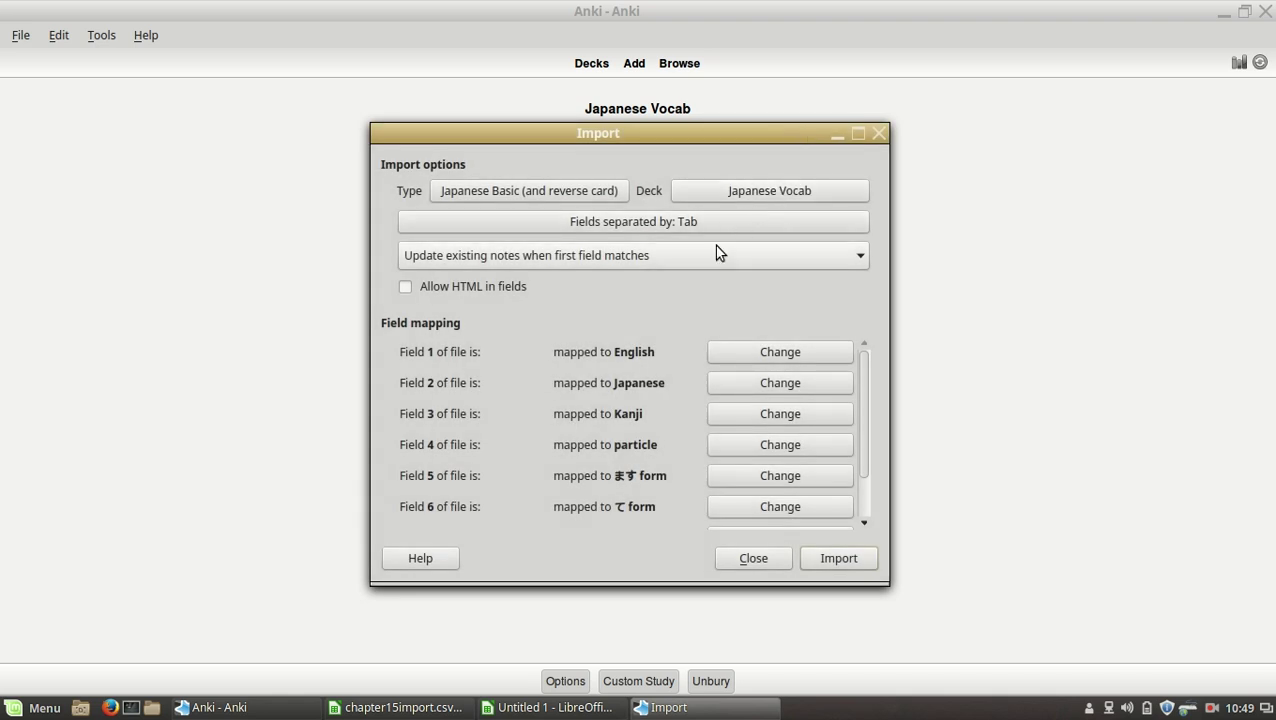
pyautogui.click(716, 200)
pyautogui.doubleClick(709, 283)
pyautogui.click(820, 191)
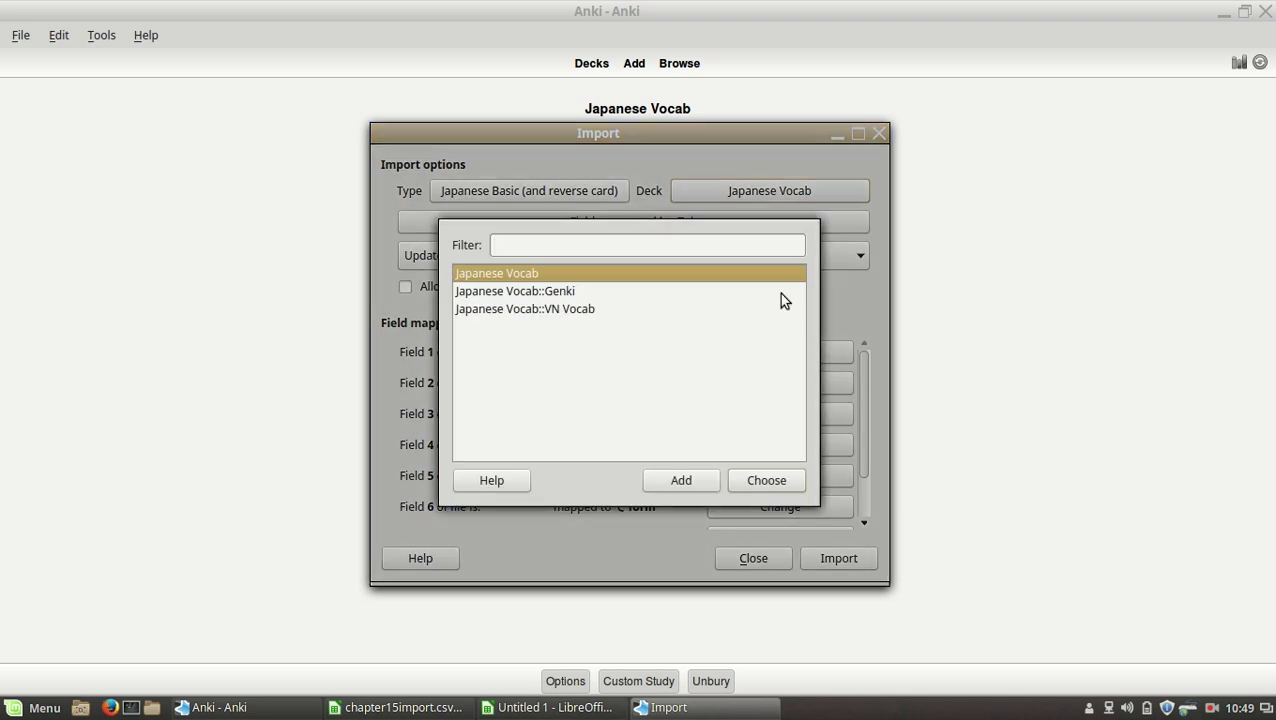
pyautogui.click(782, 293)
pyautogui.click(774, 482)
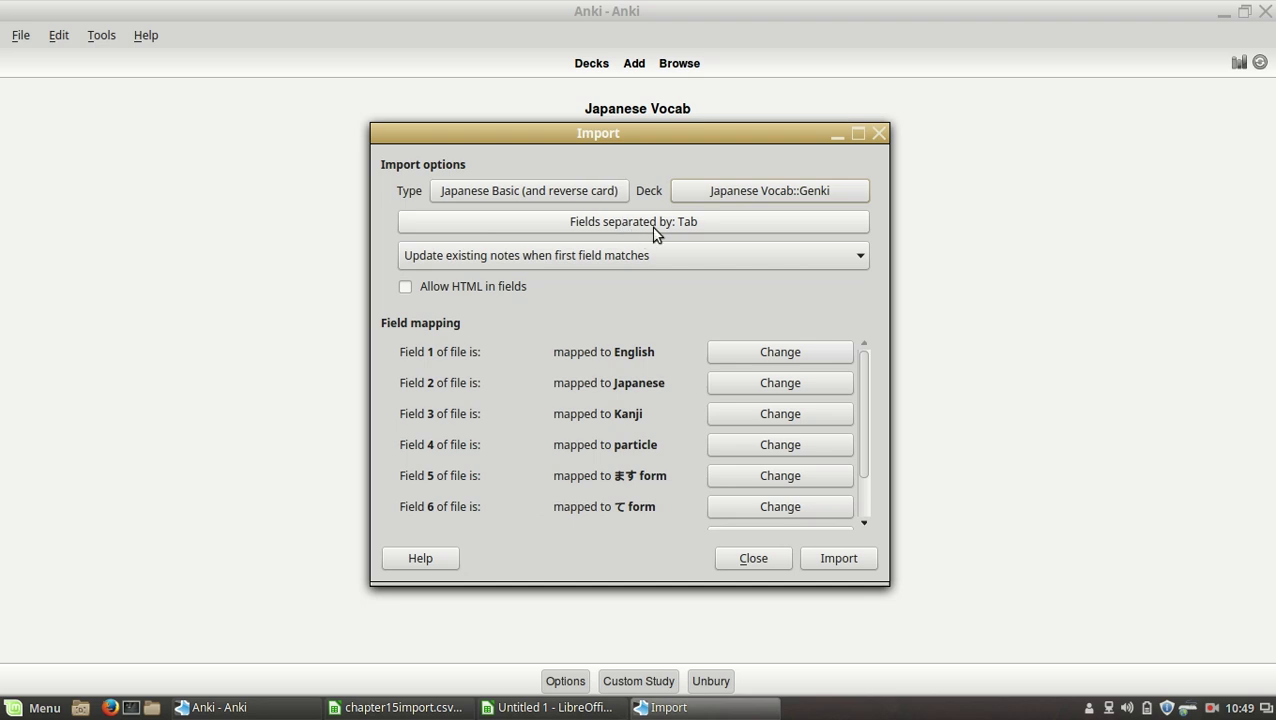
pyautogui.click(473, 255)
pyautogui.click(450, 256)
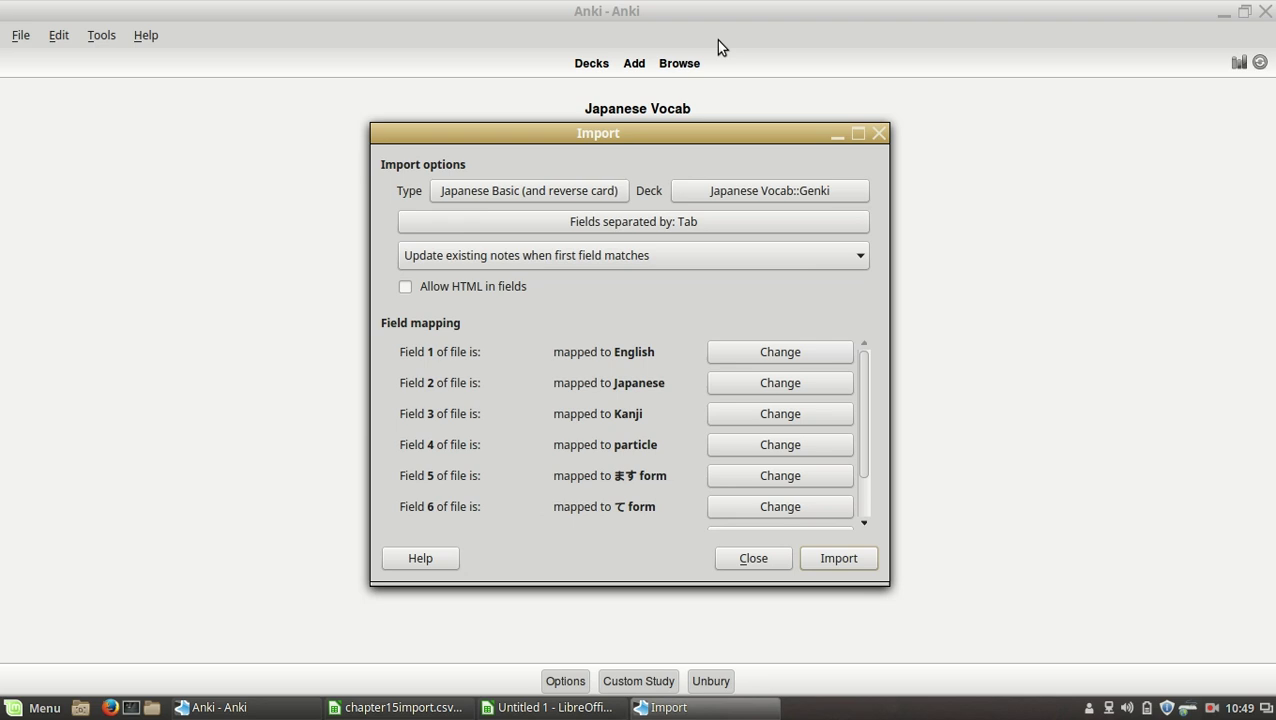
# Step: Check the mapping of all eight file fields, import the file into the deck, and close the import report
pyautogui.scroll(-1, 632, 419)
pyautogui.scroll(1, 624, 404)
pyautogui.scroll(-1, 628, 418)
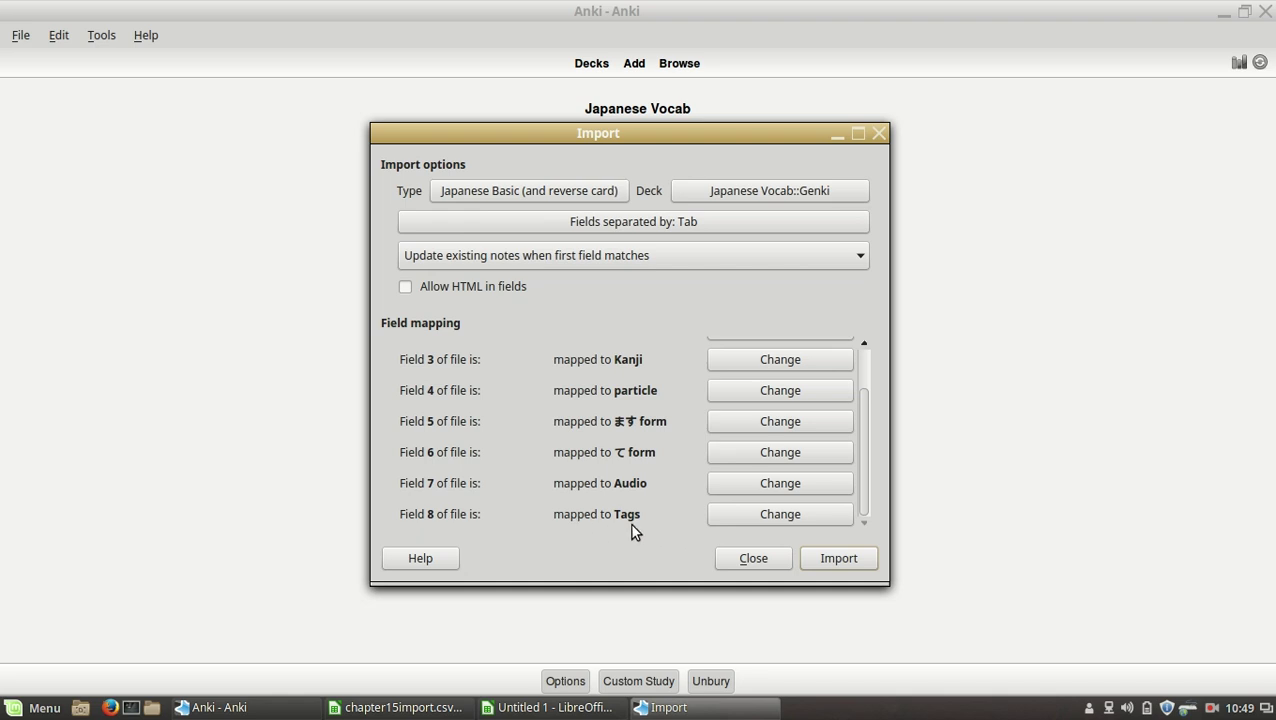
pyautogui.scroll(1, 603, 517)
pyautogui.scroll(-1, 627, 520)
pyautogui.scroll(1, 629, 507)
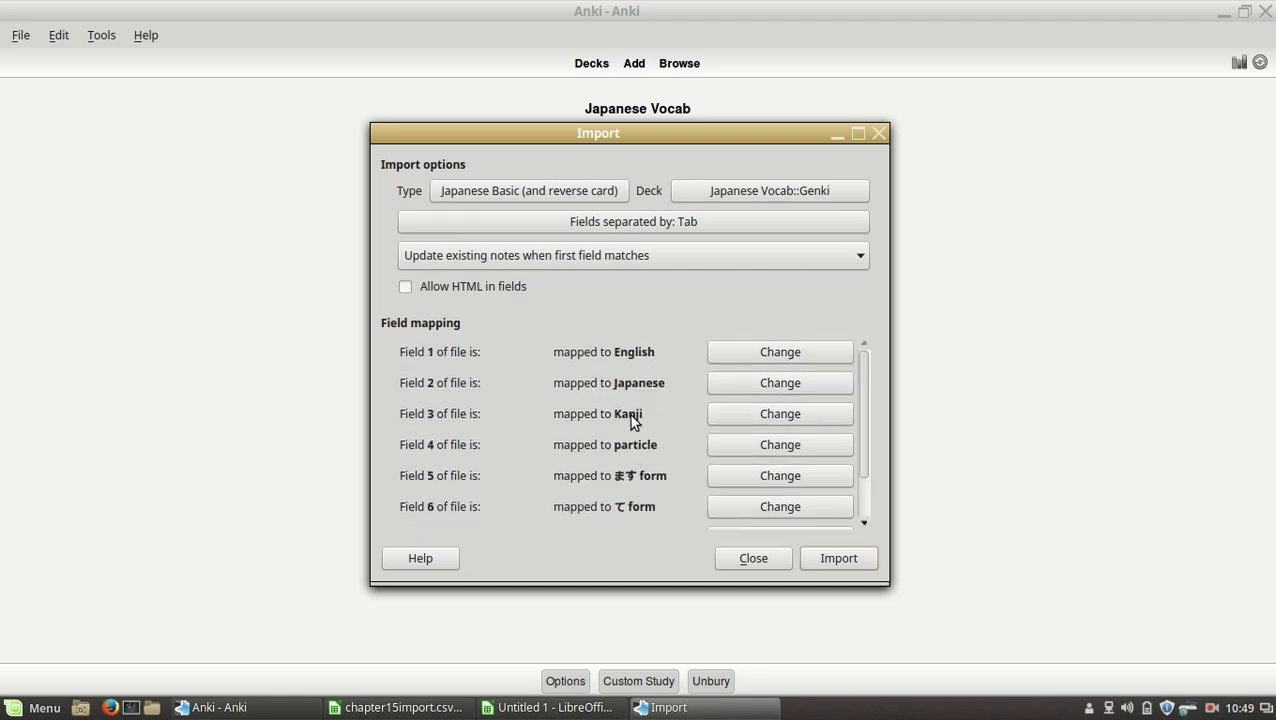
pyautogui.click(850, 566)
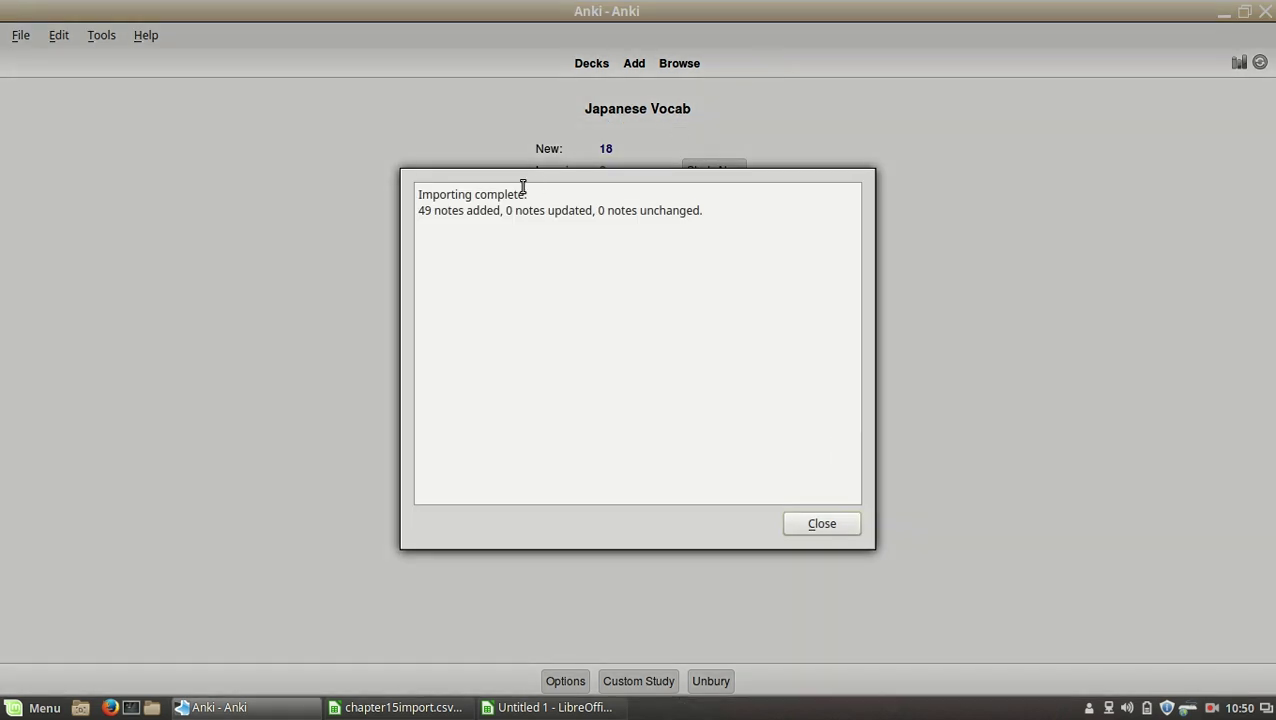
pyautogui.moveTo(424, 209); pyautogui.dragTo(590, 233)
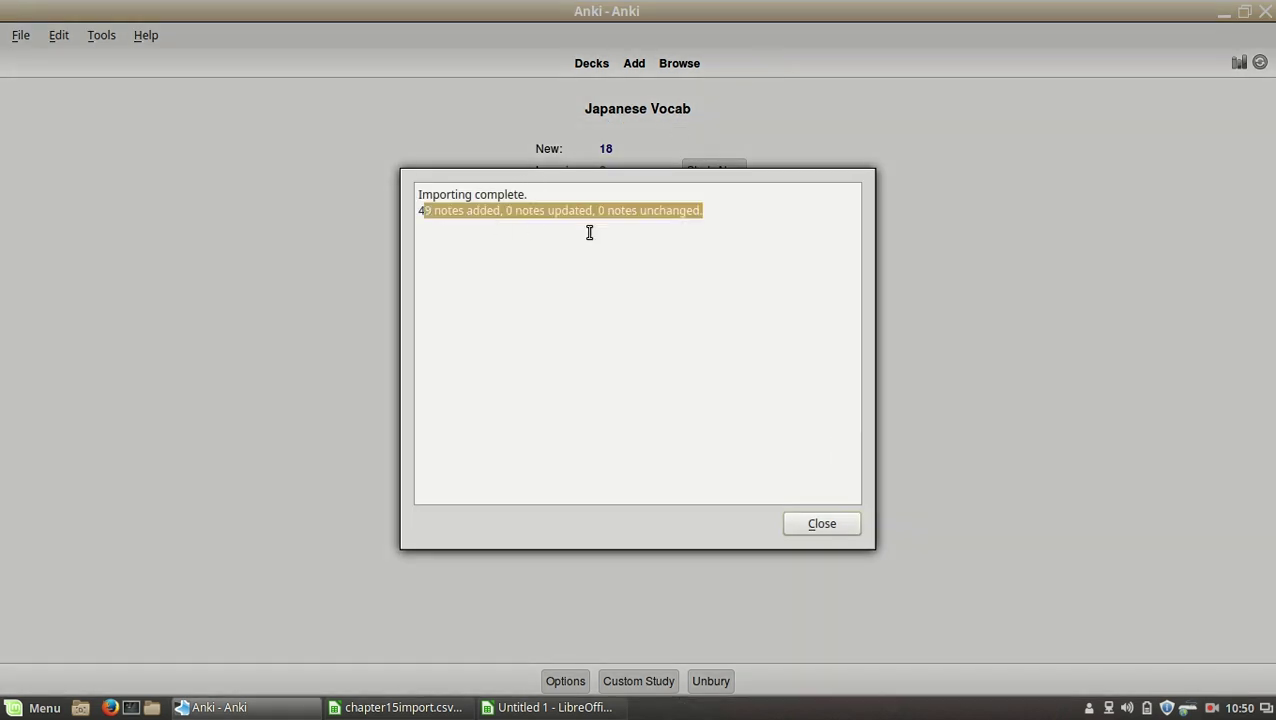
pyautogui.click(808, 526)
# Step: Switch to chapter15import.csv in LibreOffice Calc, undo the deletion of the header row, and review the sound column and vocabulary rows
pyautogui.click(405, 710)
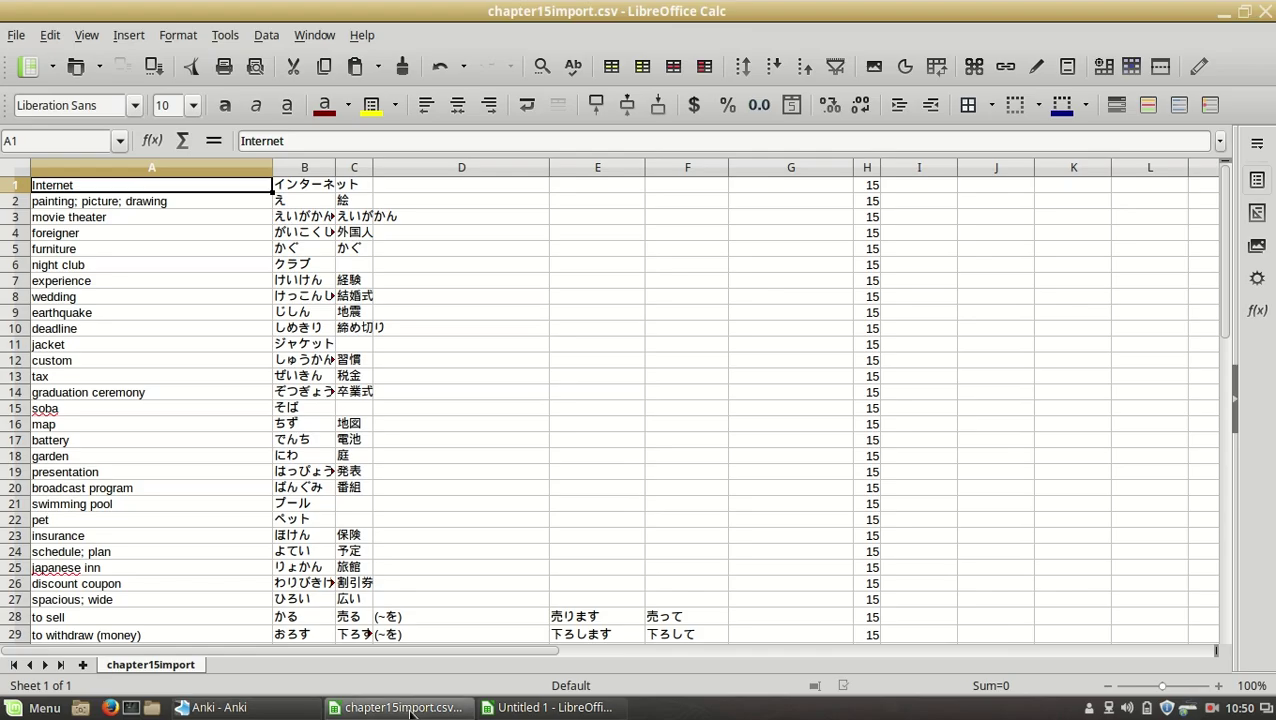
pyautogui.hotkey('ctrl', 'z')
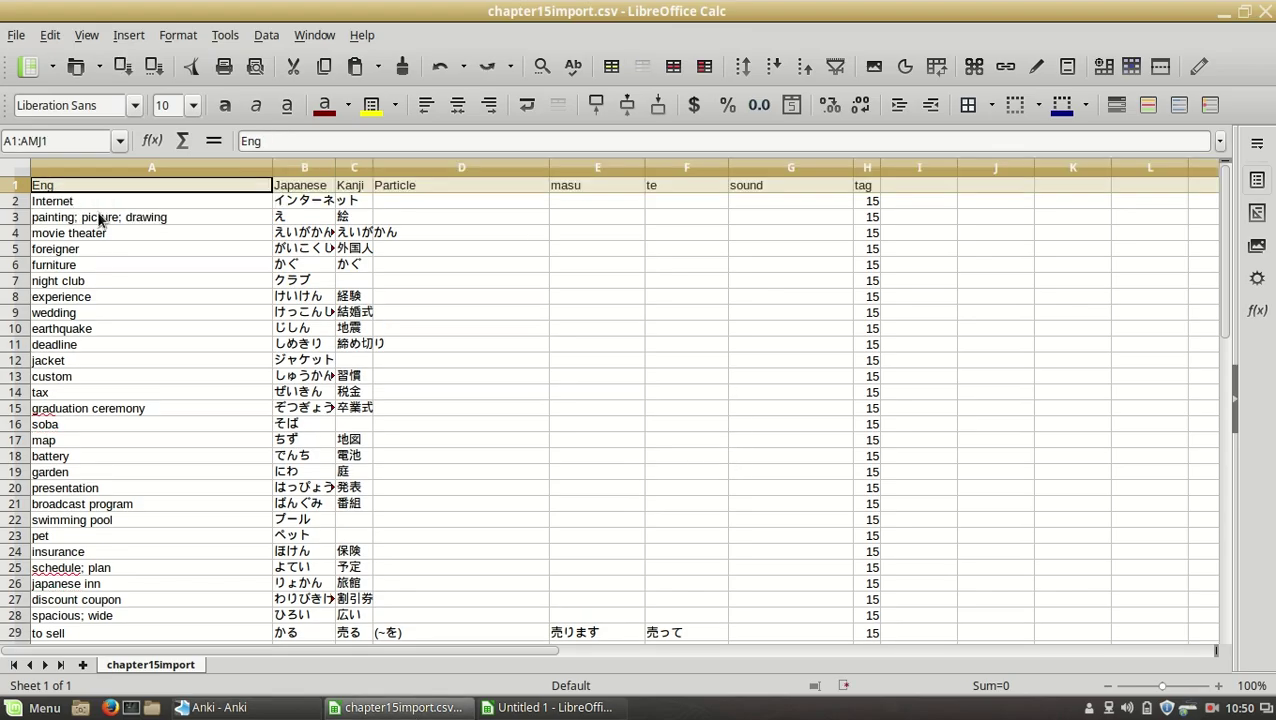
pyautogui.click(732, 193)
pyautogui.scroll(-7, 780, 510)
pyautogui.scroll(-5, 798, 383)
pyautogui.scroll(12, 800, 370)
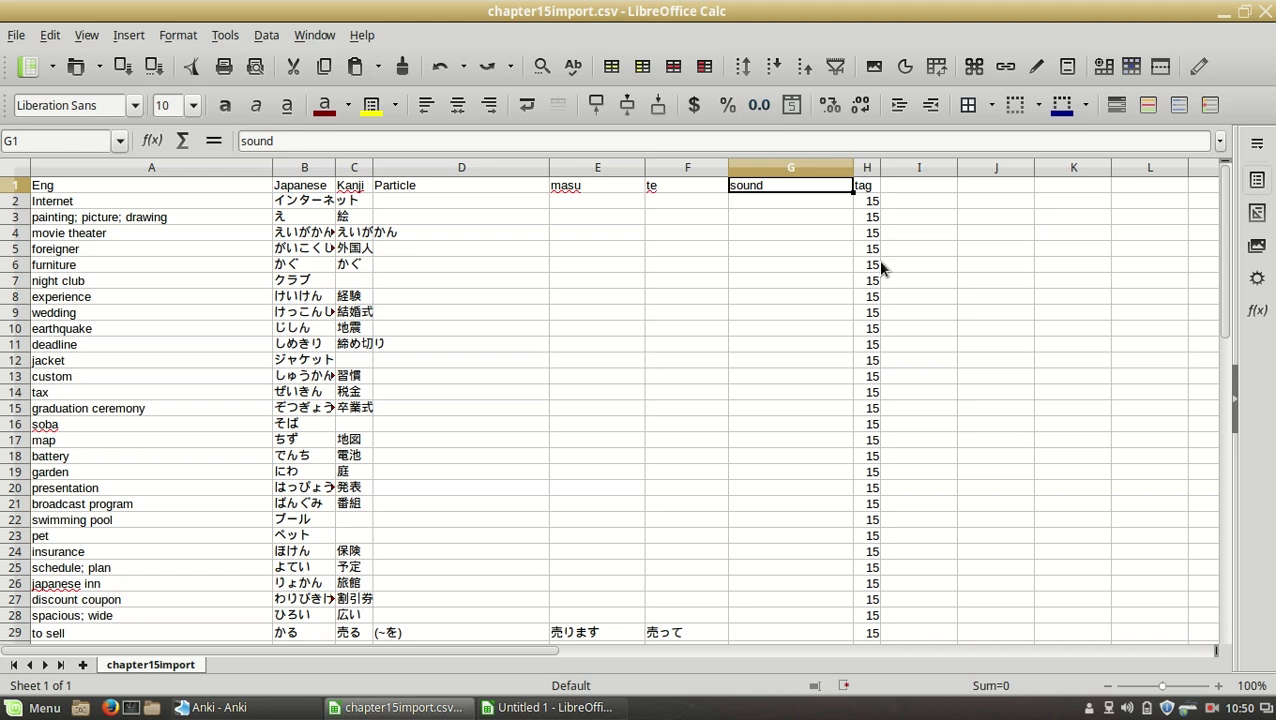
# Step: Switch back to Anki from the spreadsheet
pyautogui.click(215, 707)
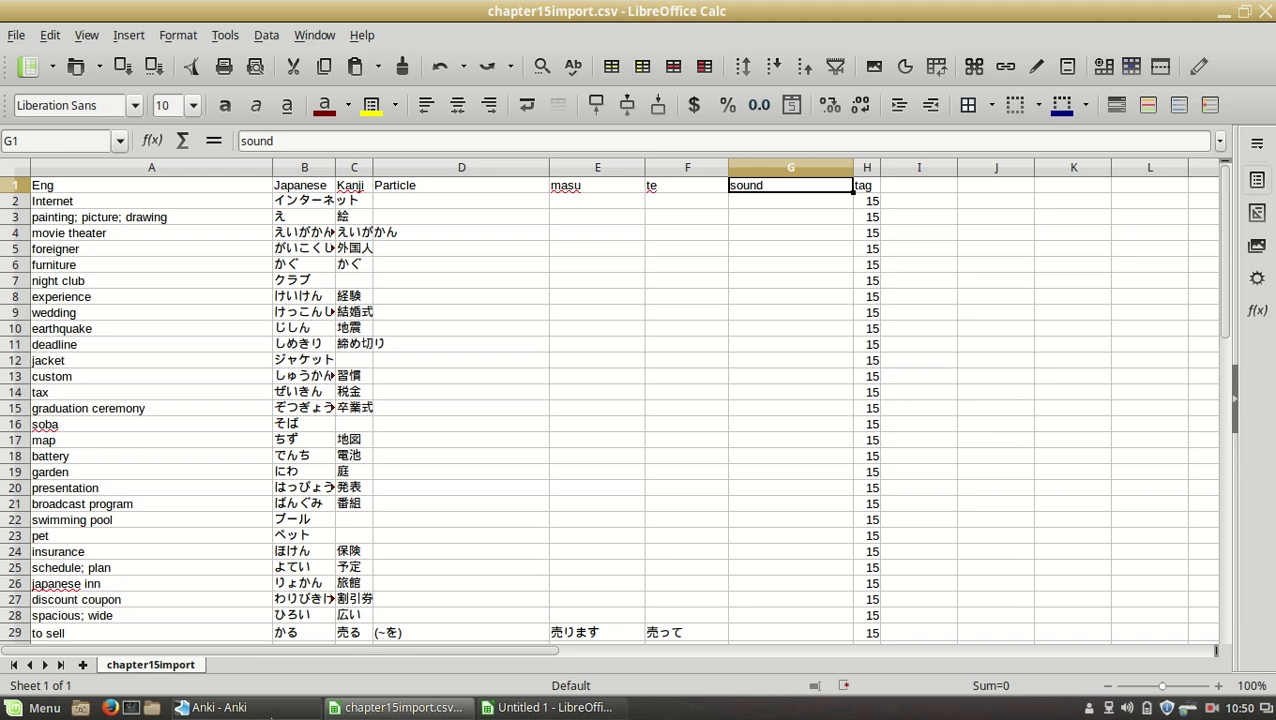